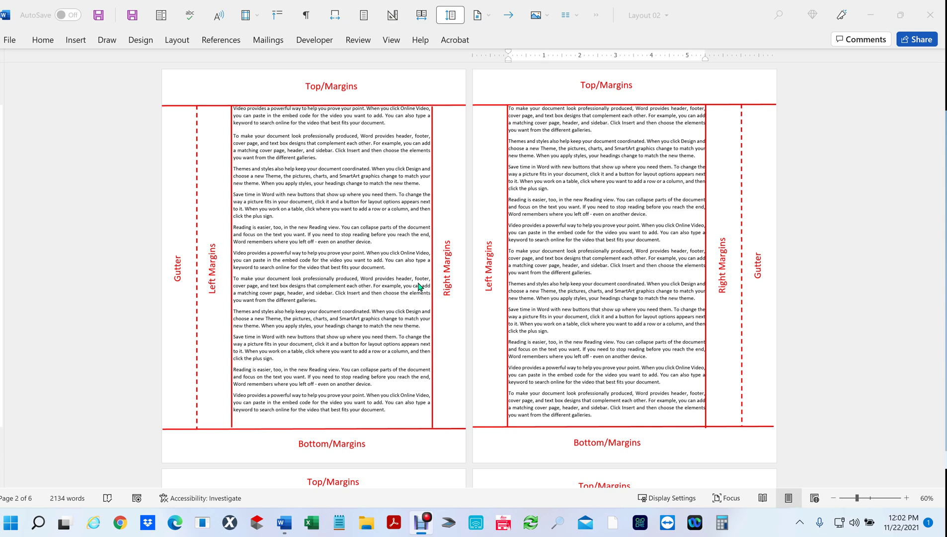
Review the page margin presets and look through the document's labelled margin and gutter diagrams and its notebook-paper pages
click(176, 44)
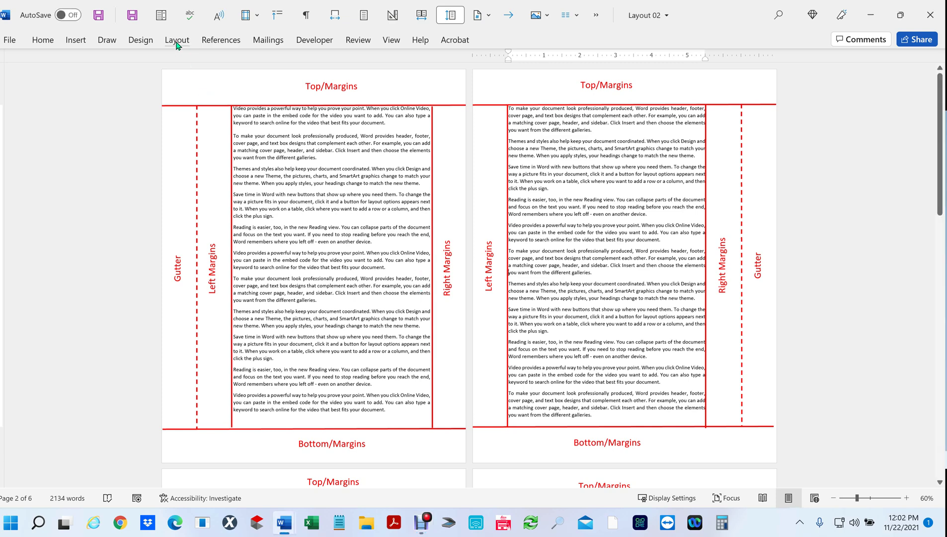
click(177, 40)
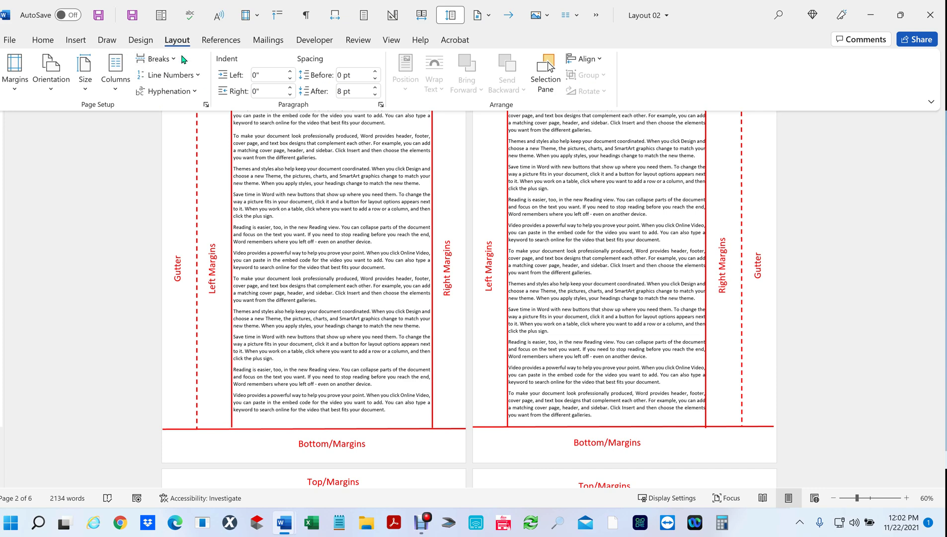
click(177, 58)
click(177, 58)
click(9, 90)
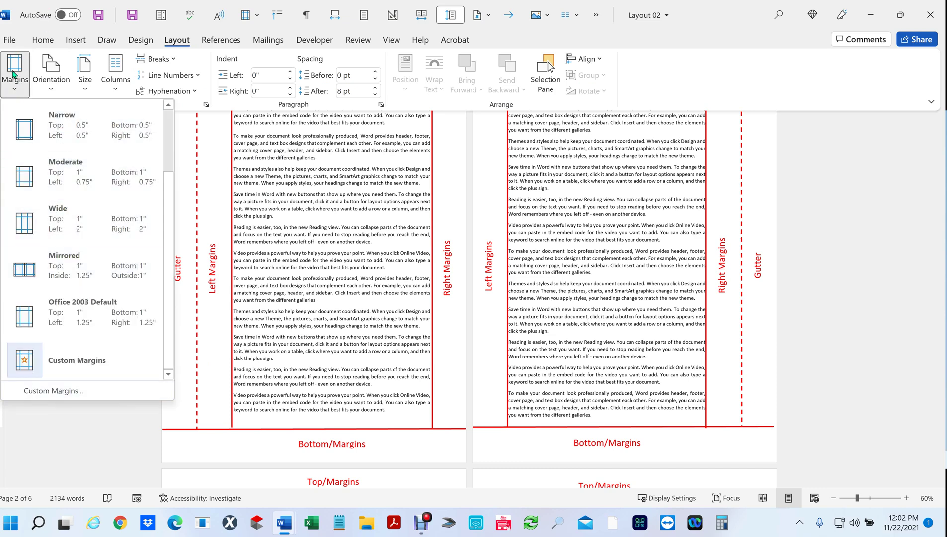
click(820, 233)
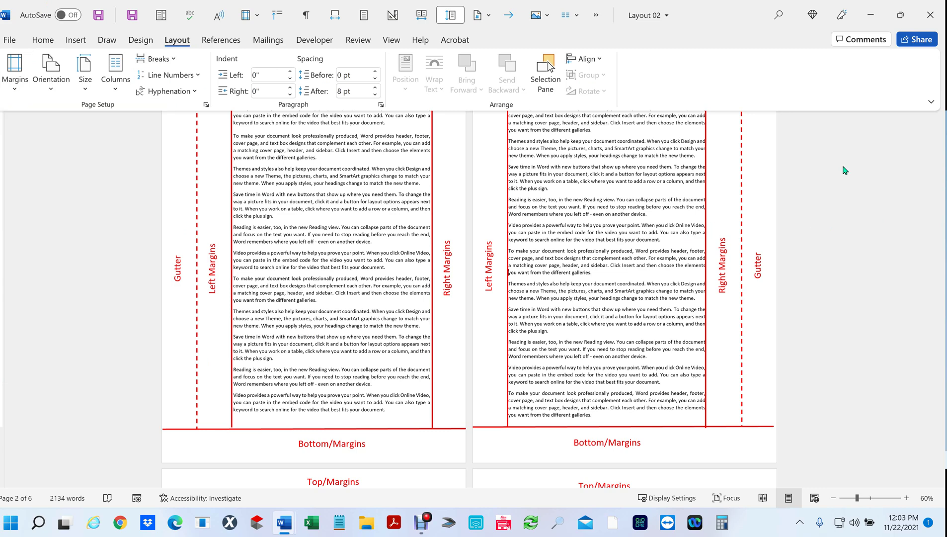
click(852, 153)
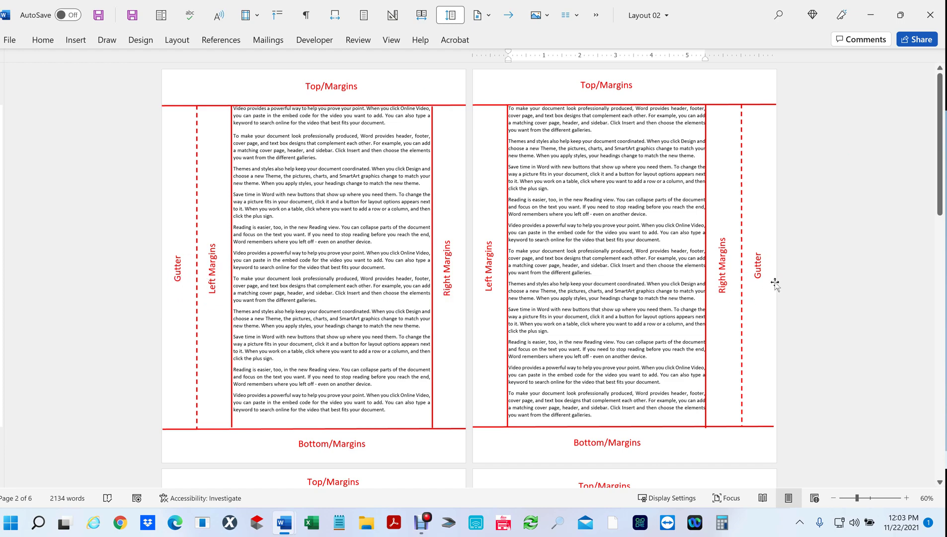
scroll(582, 271, down, 5)
scroll(584, 292, down, 10)
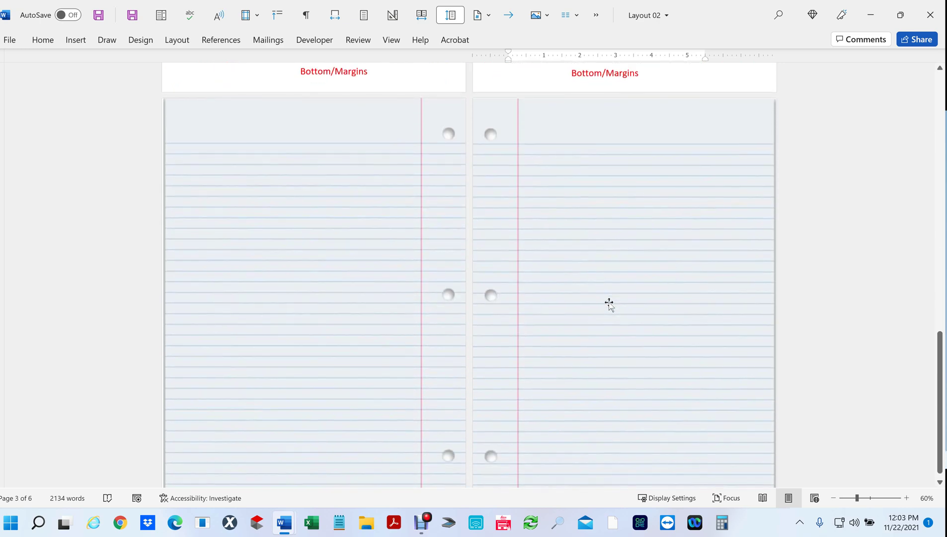
scroll(609, 302, down, 1)
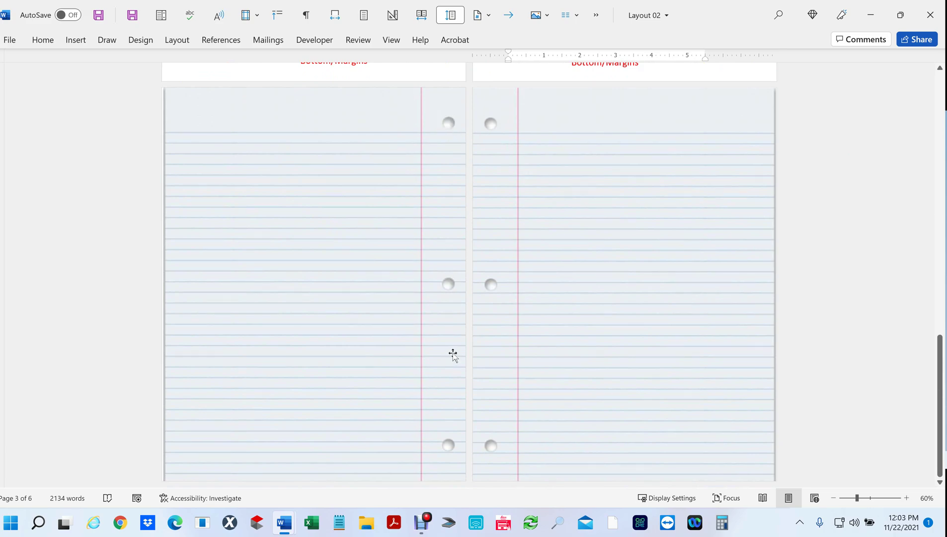
scroll(508, 321, up, 15)
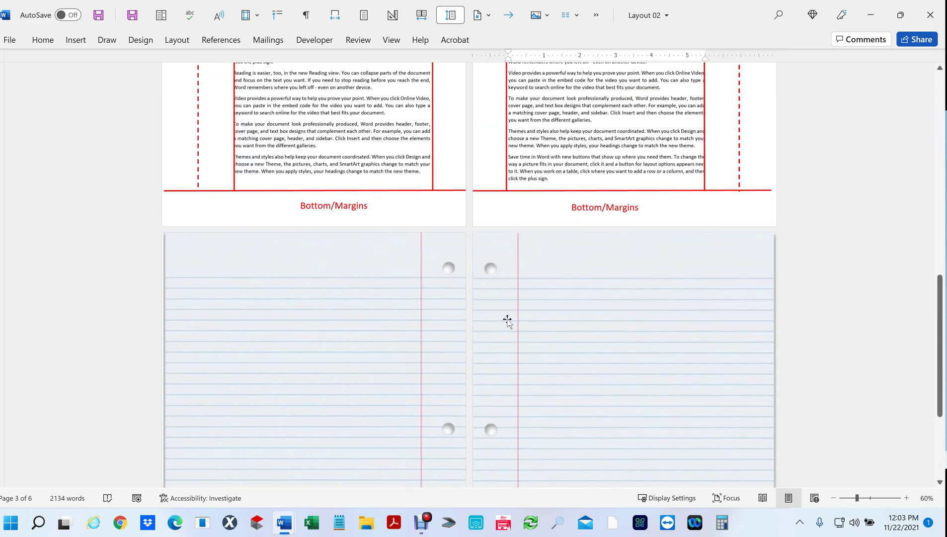
scroll(508, 321, up, 1)
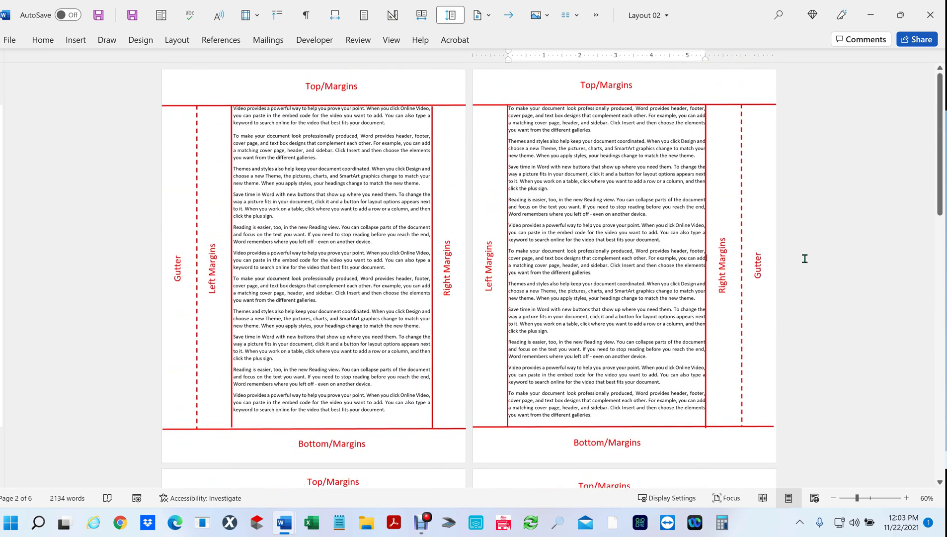
Create a new blank document, set it to portrait orientation and apply custom margins of 0.25" on all sides
key(ctrl+n)
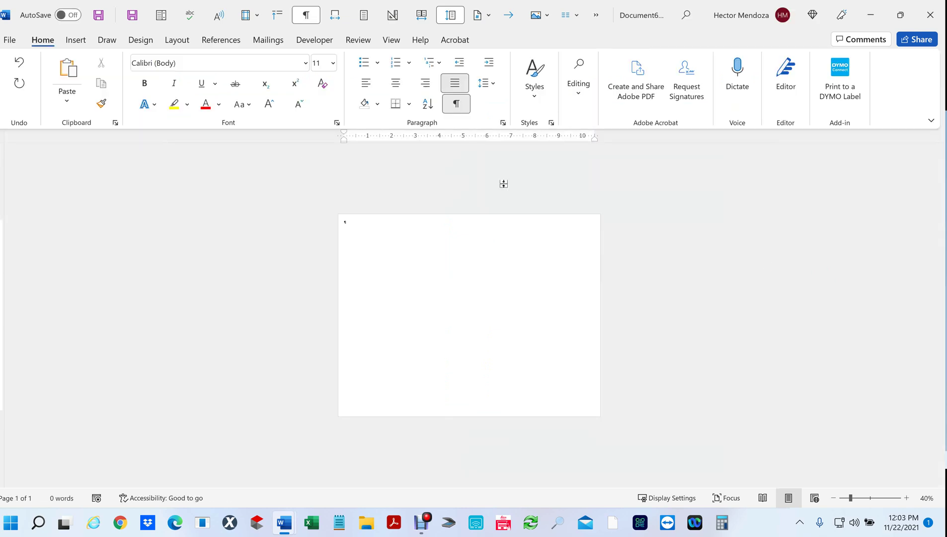
click(169, 41)
click(60, 80)
click(80, 137)
click(25, 87)
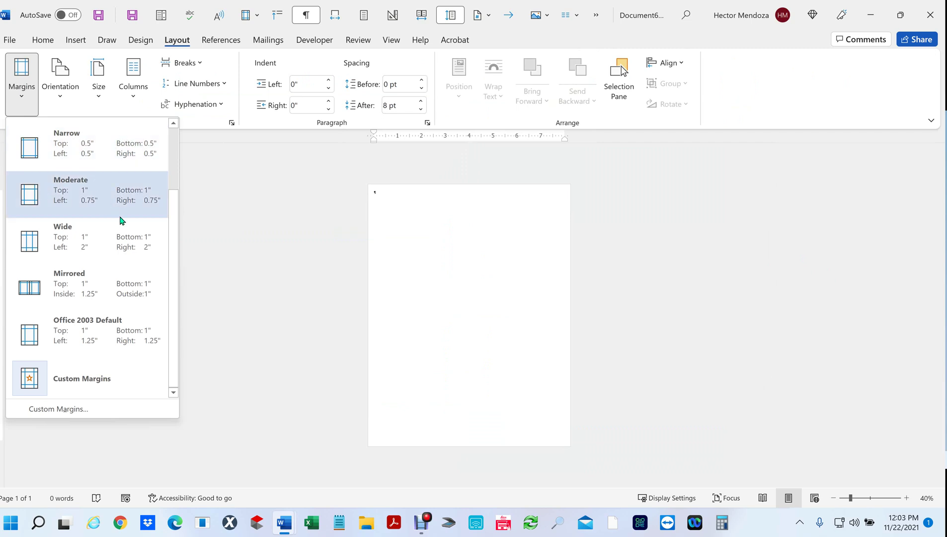
click(81, 412)
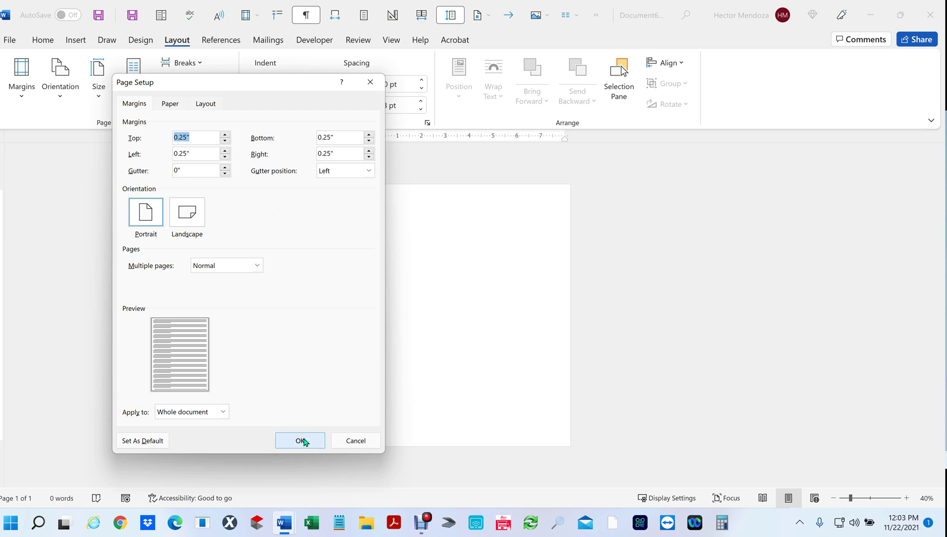
click(300, 441)
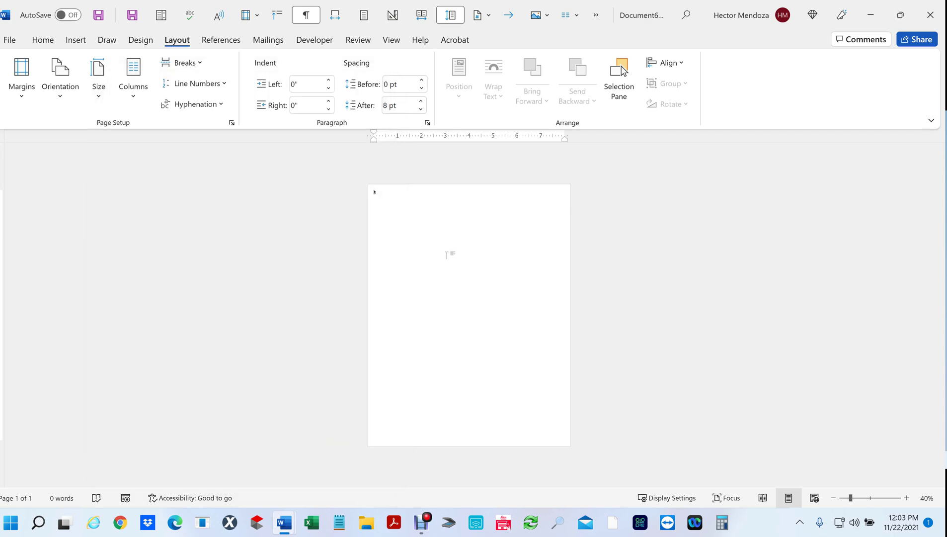
Fill the blank document with sample text using =rand(80,5)
scroll(447, 255, up, 3)
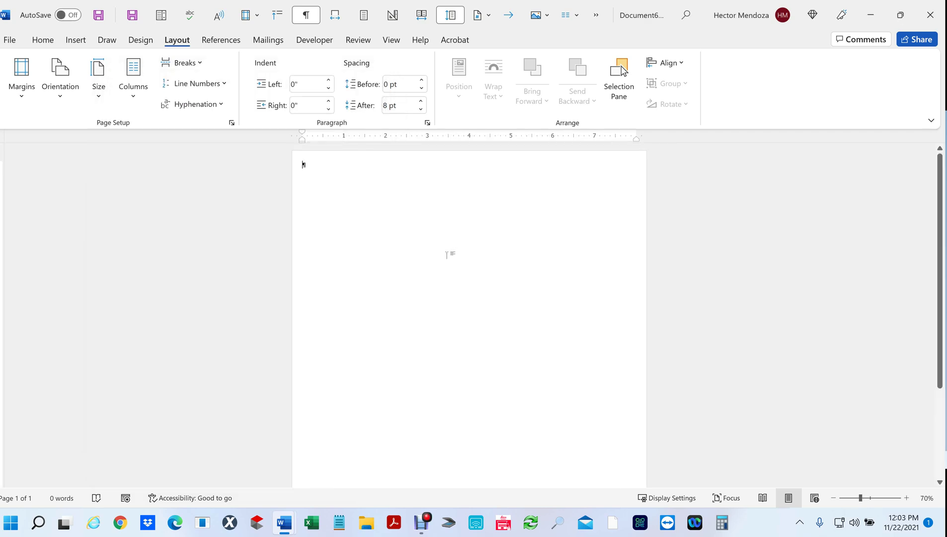
text(=rand()
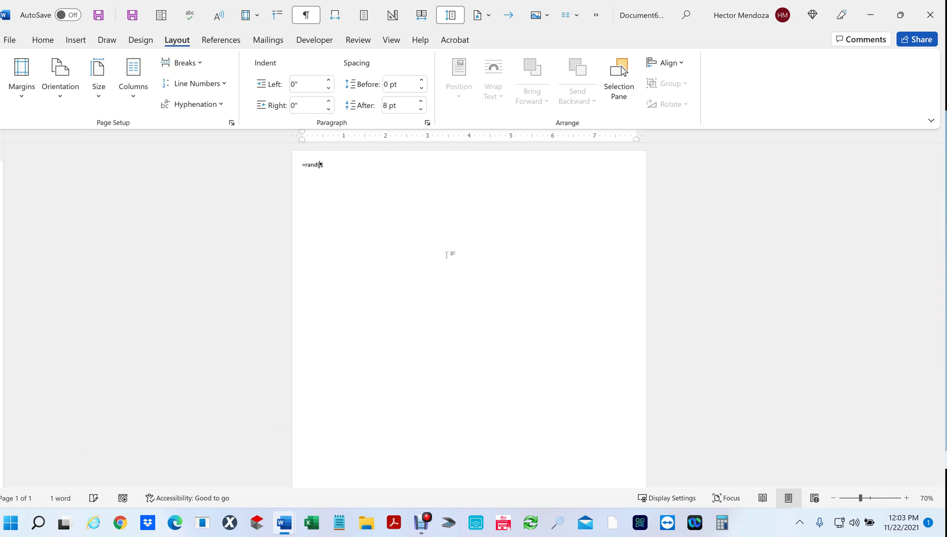
text(6)
key(BackSpace)
text(80,5))
key(Return)
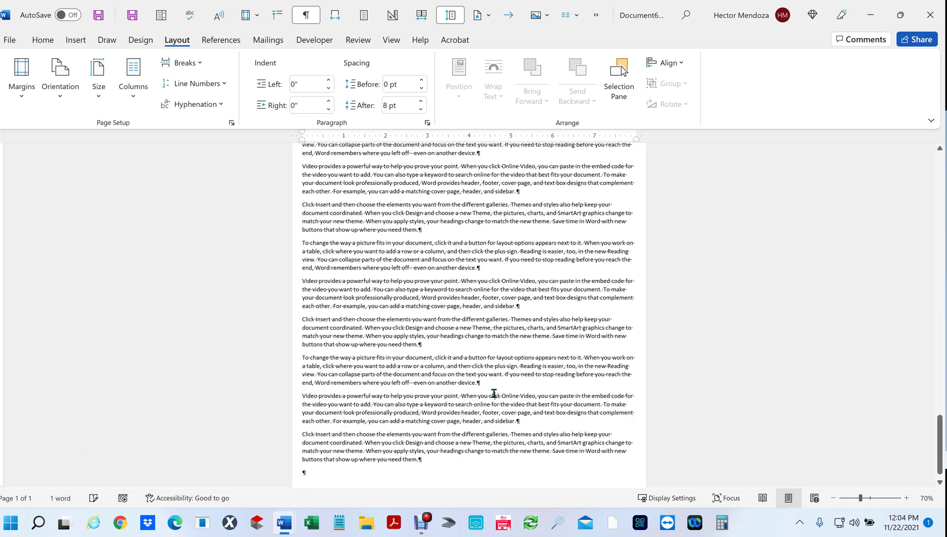
Look over the generated pages as an overview and side by side at 60% zoom
scroll(492, 394, down, 1)
scroll(492, 394, down, 4)
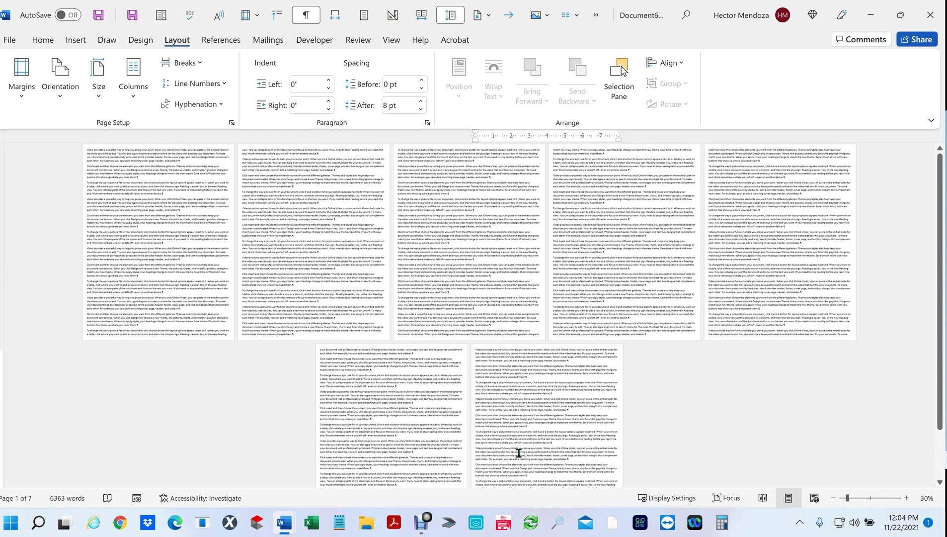
double_click(185, 265)
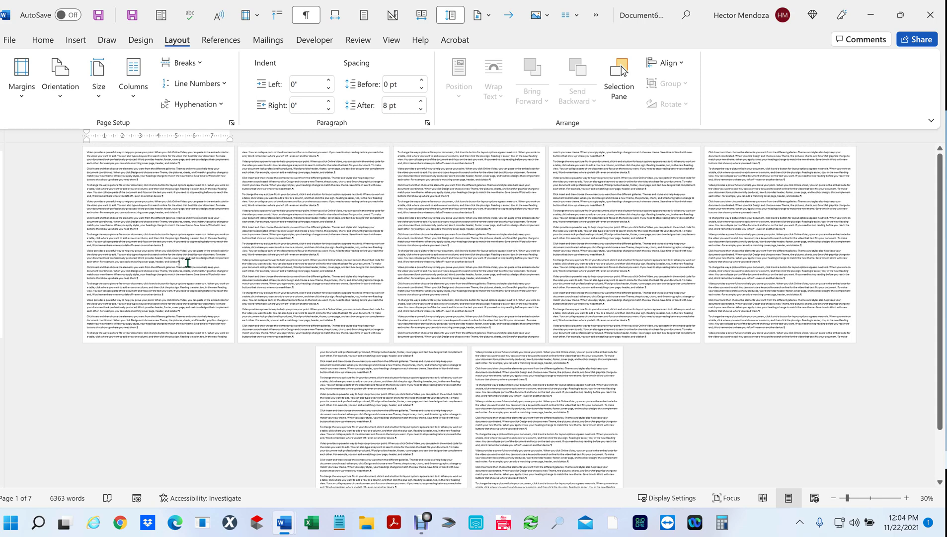
key(ctrl+g)
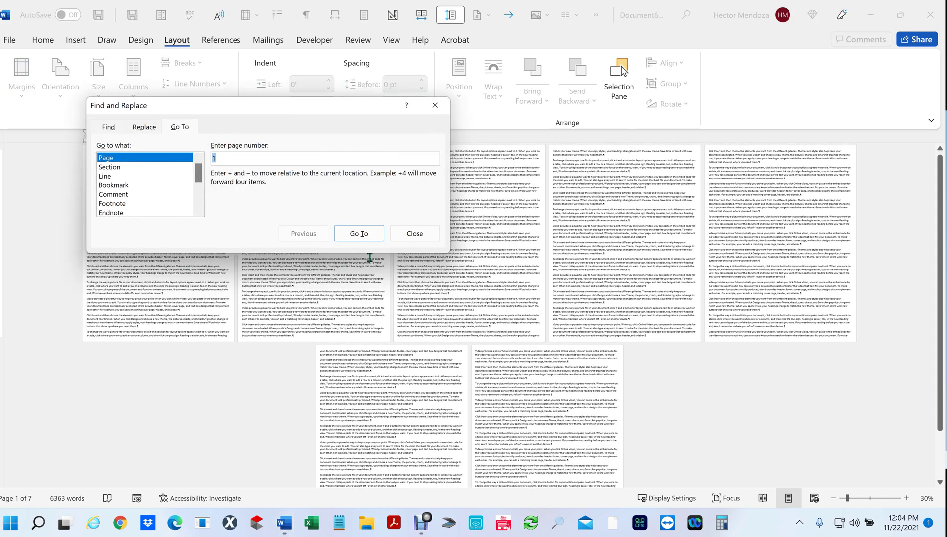
click(368, 234)
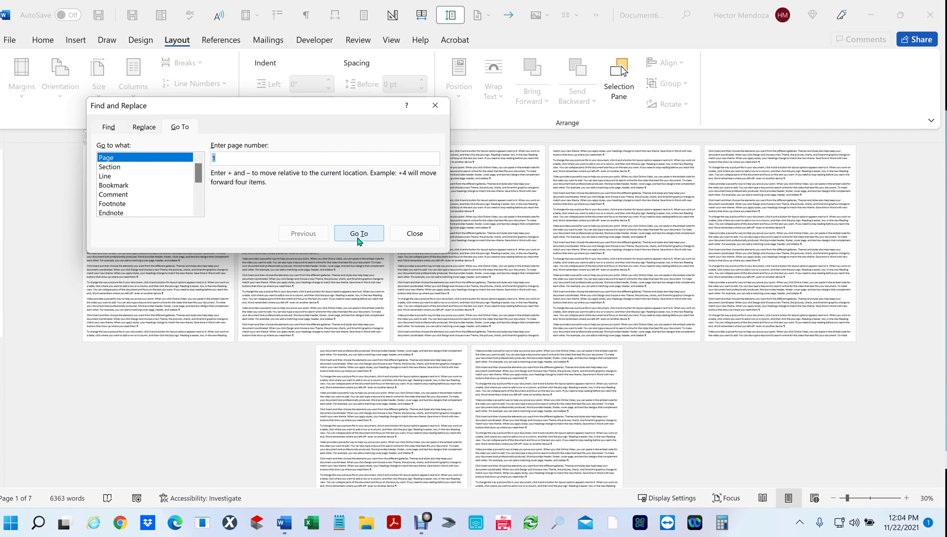
click(623, 460)
click(413, 234)
scroll(159, 296, up, 6)
scroll(353, 284, down, 3)
scroll(373, 286, down, 8)
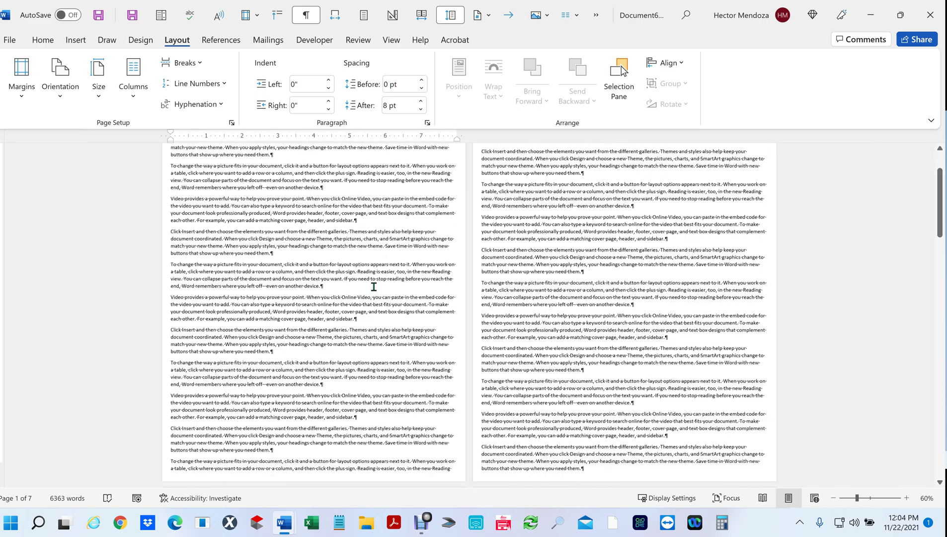
scroll(374, 287, down, 5)
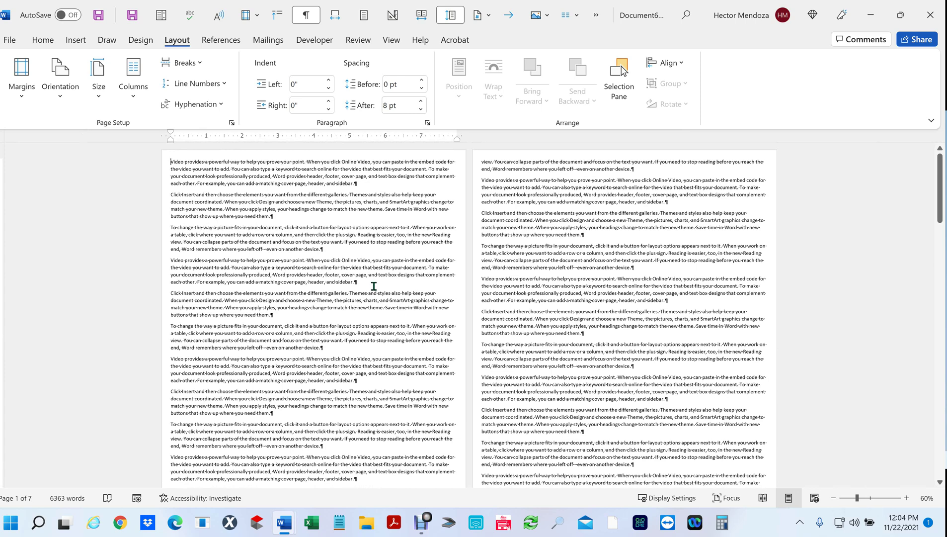
Set the custom margins for the whole document to 0.75" at the top and 0.5" at the bottom
click(21, 75)
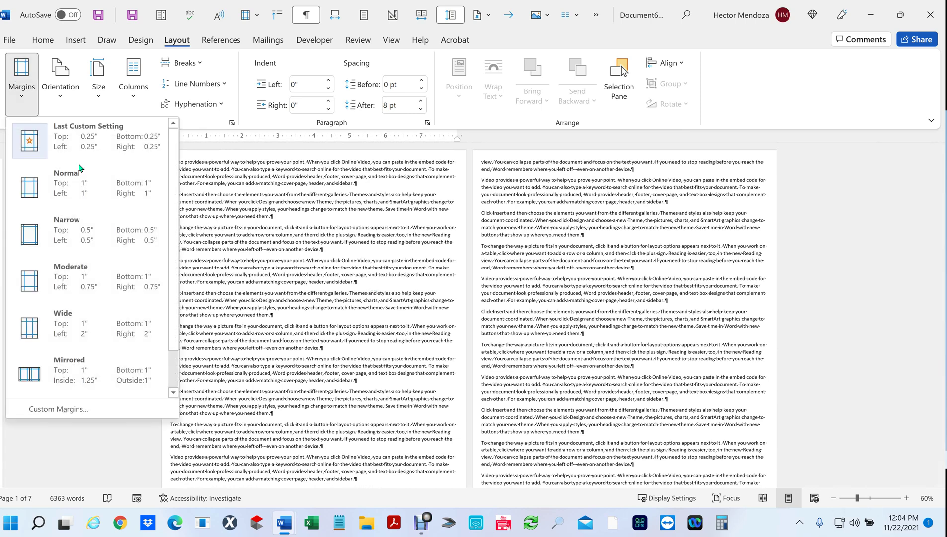
click(67, 410)
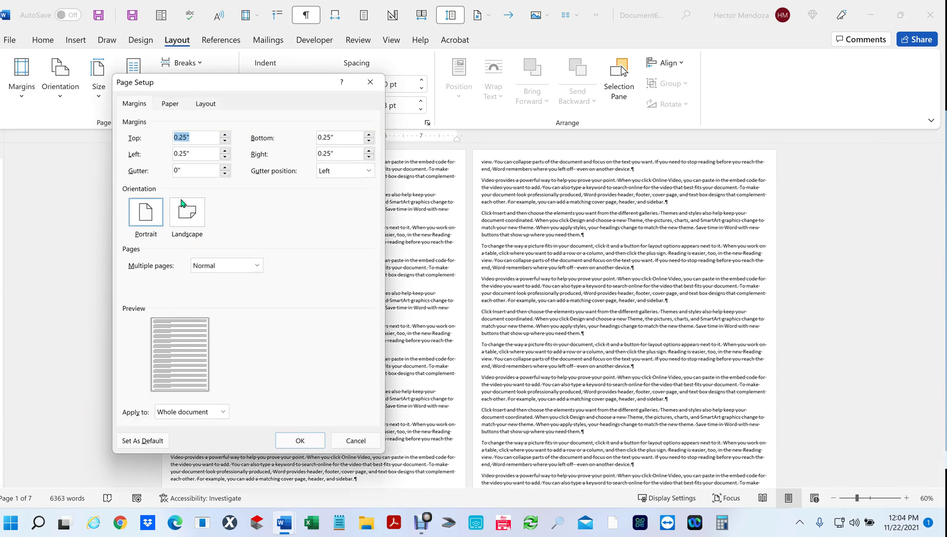
text(.75)
key(Tab)
text(.7)
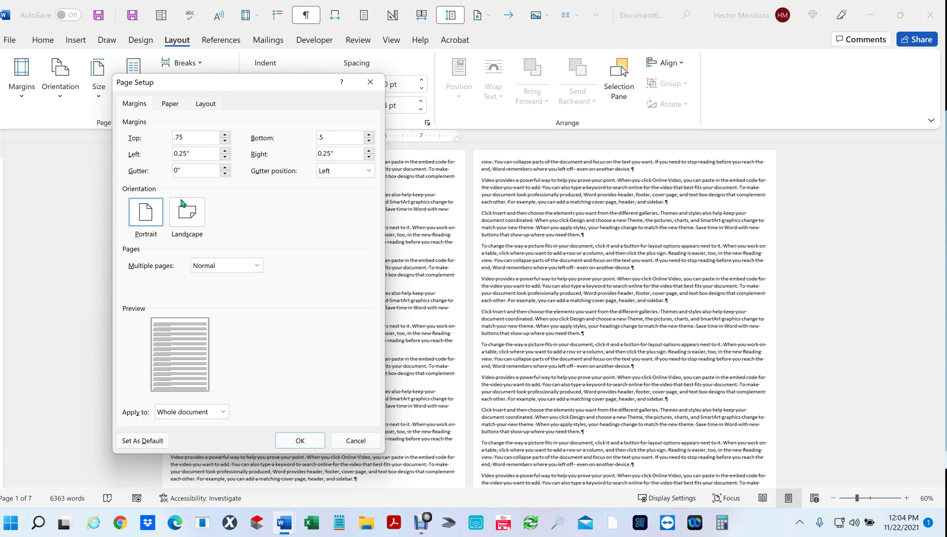
click(300, 440)
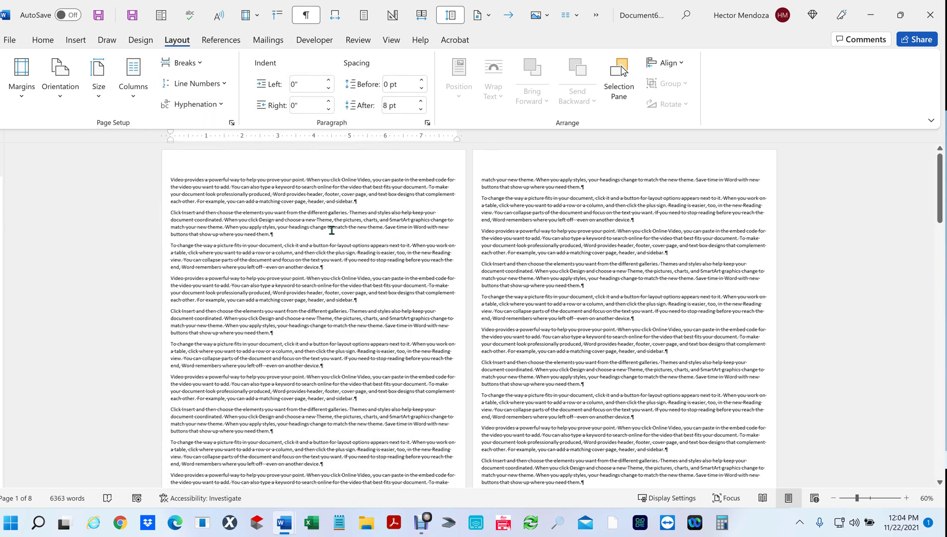
Insert the built-in Semaphore footer with page numbering, then return to the body text and check the footers on the pages
scroll(333, 241, down, 3)
scroll(334, 240, up, 3)
scroll(328, 271, down, 2)
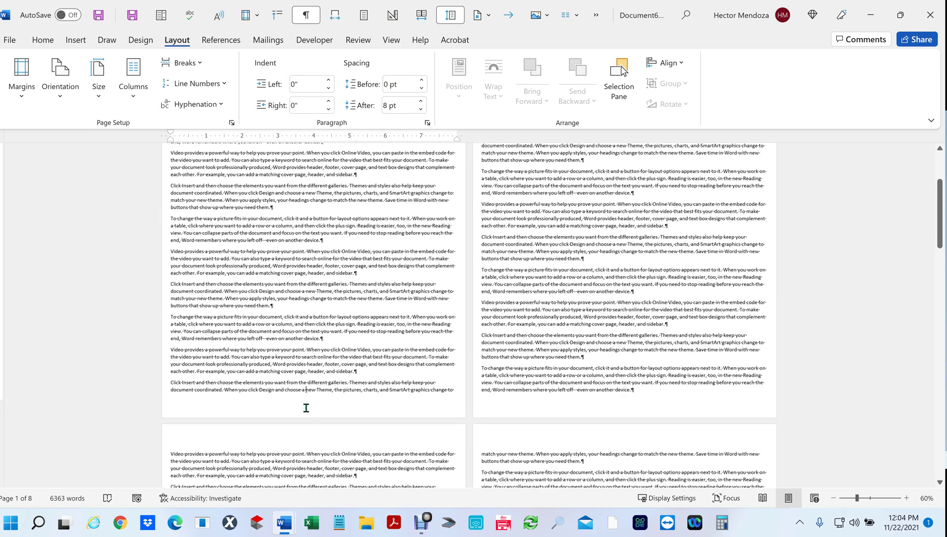
double_click(305, 408)
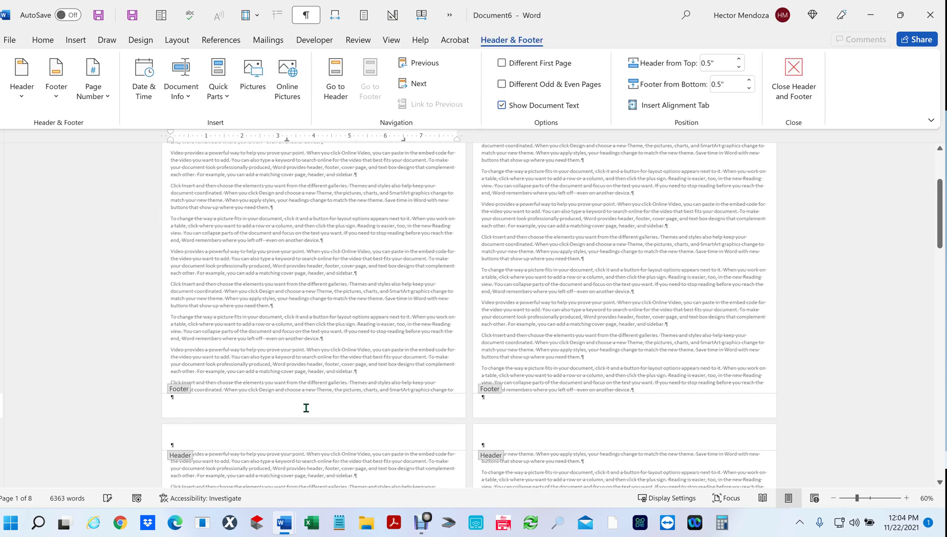
click(61, 102)
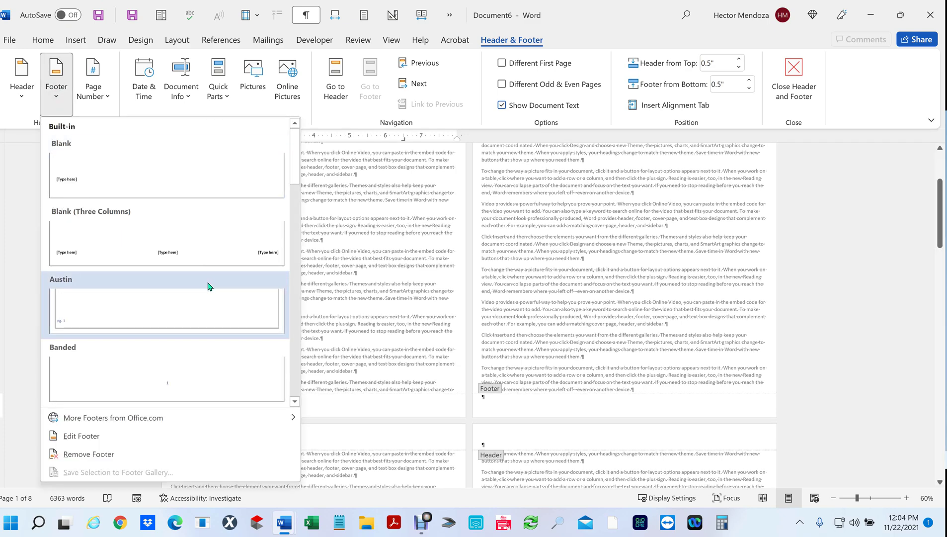
scroll(207, 284, down, 6)
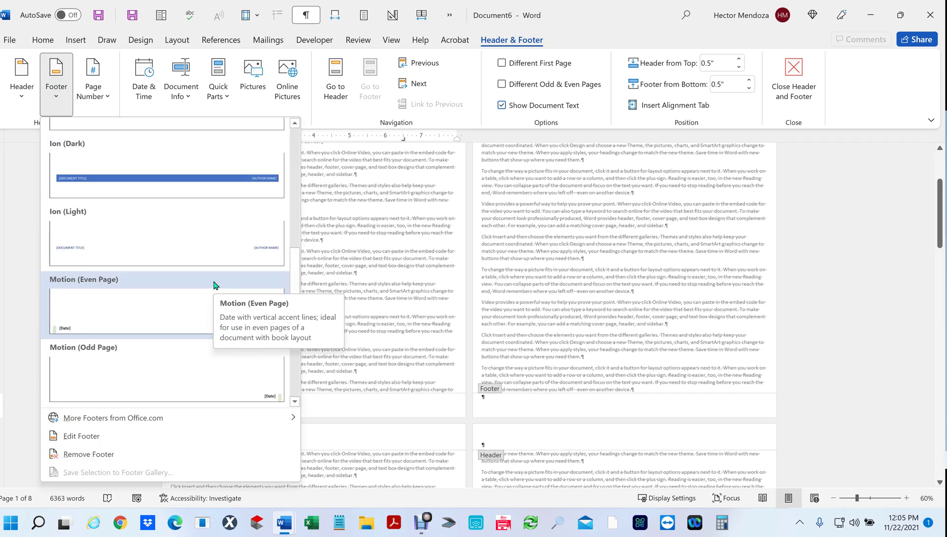
scroll(215, 282, down, 3)
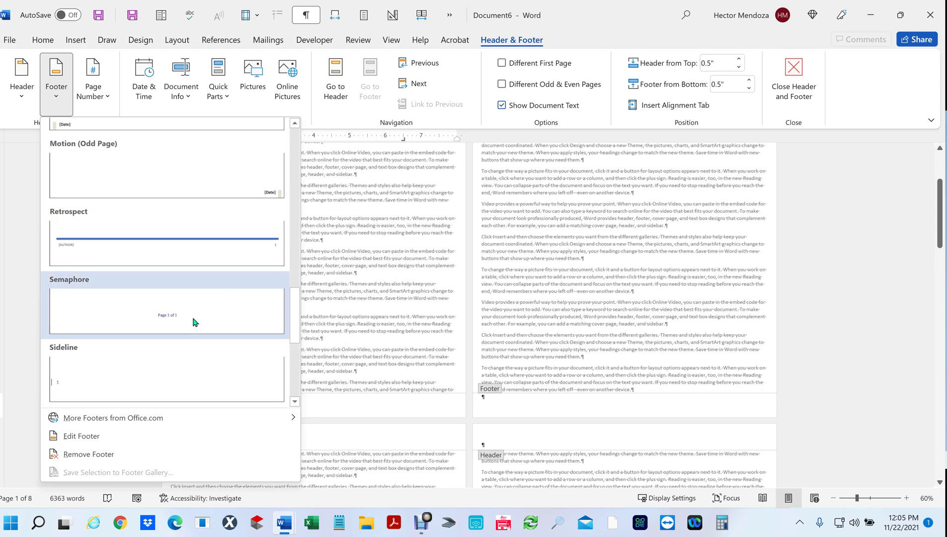
click(197, 322)
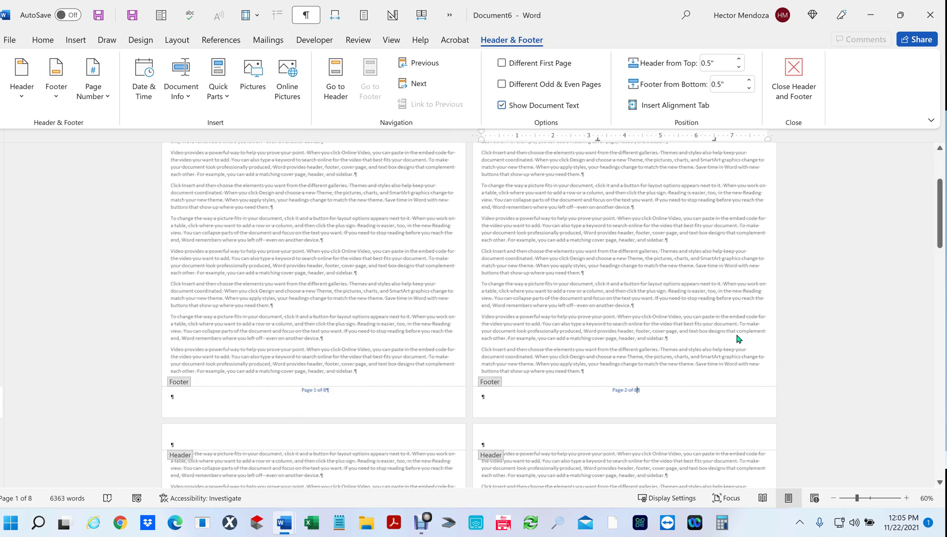
double_click(654, 299)
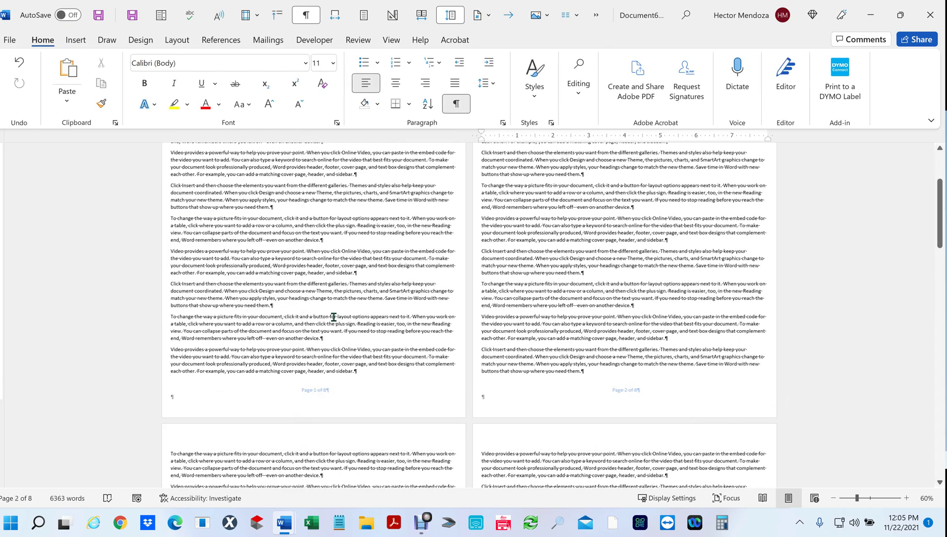
scroll(333, 317, down, 5)
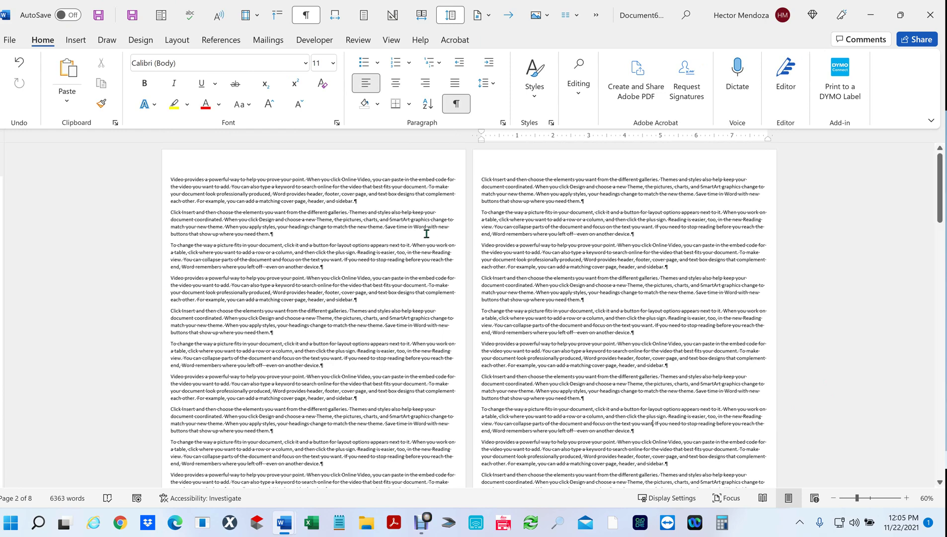
scroll(280, 256, down, 3)
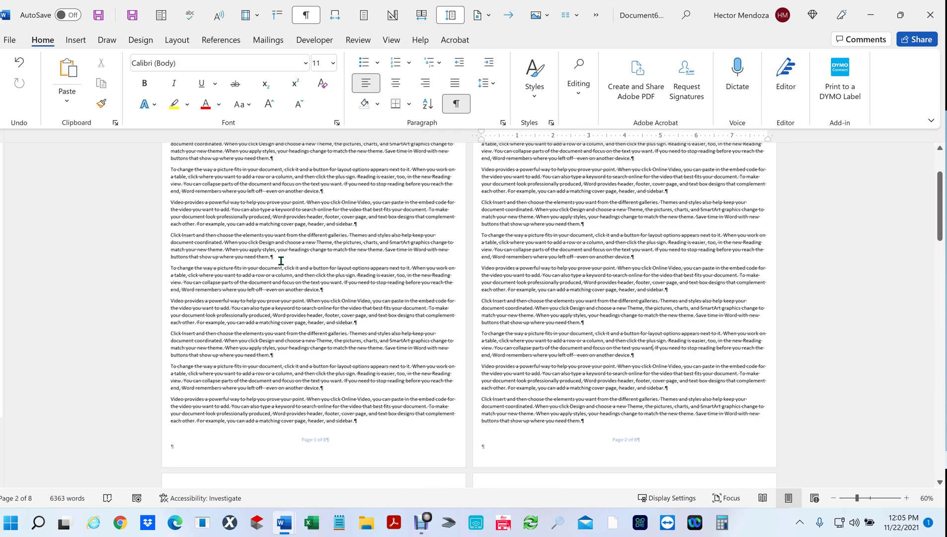
Insert four empty paragraphs after the sixth paragraph on the first page
scroll(278, 262, up, 3)
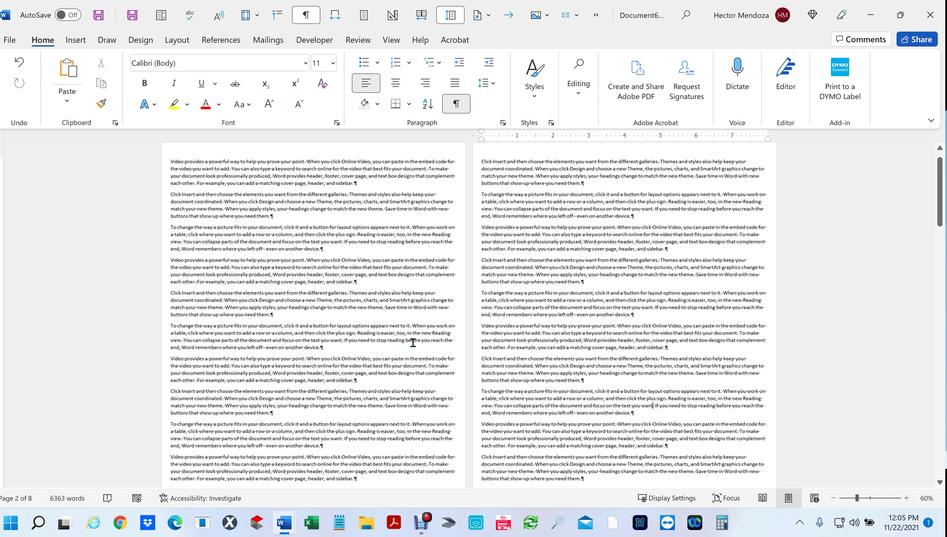
click(333, 351)
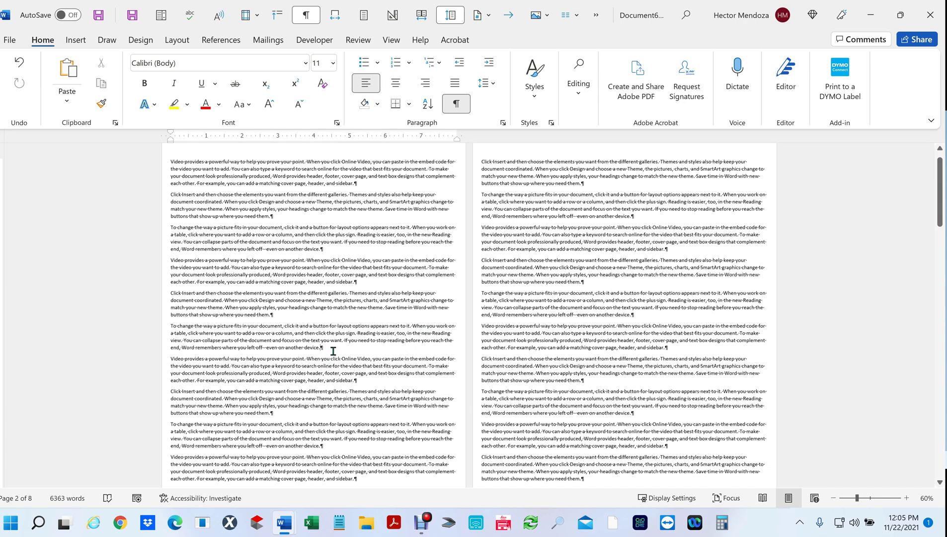
key(Return)
key(Return)
key(Return)
key(Return)
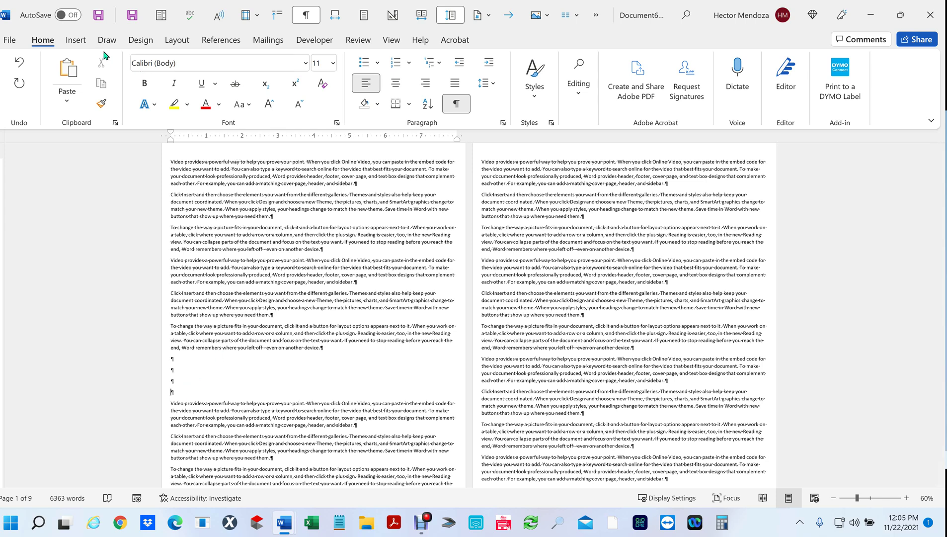
click(178, 41)
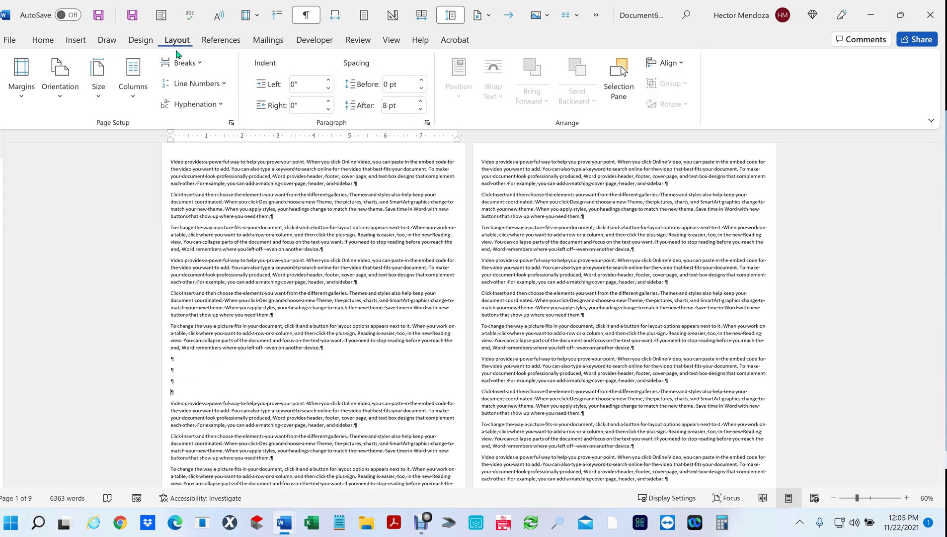
click(200, 66)
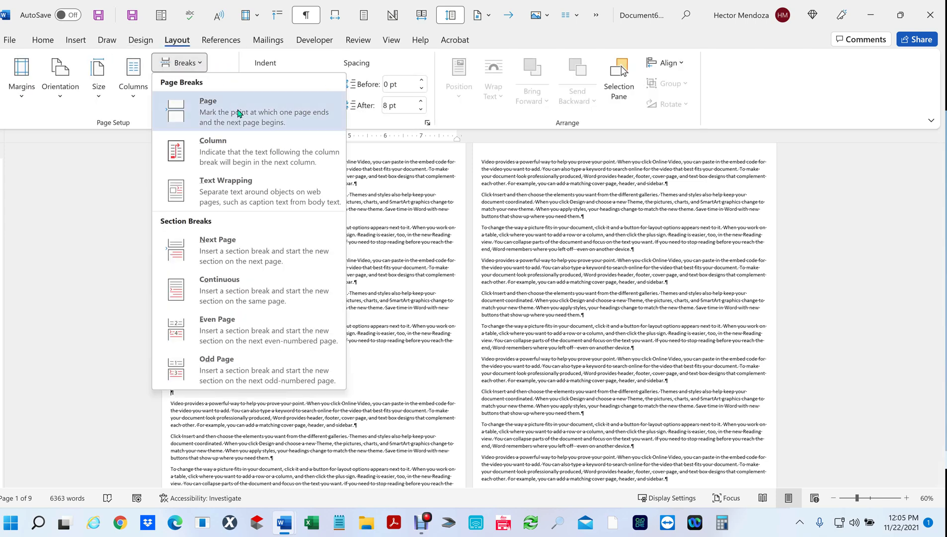
click(839, 246)
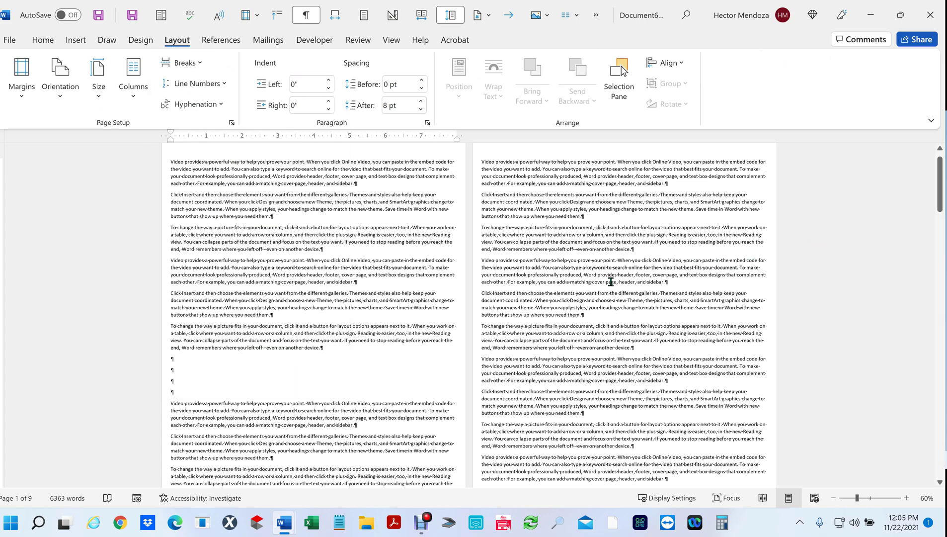
Try the Normal margins preset with the first six paragraphs selected, and undo it
scroll(336, 356, up, 1)
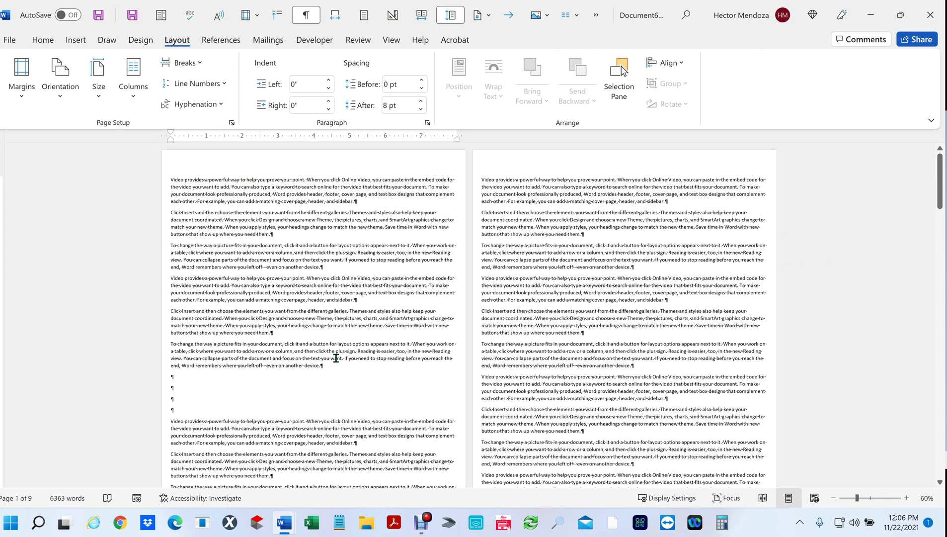
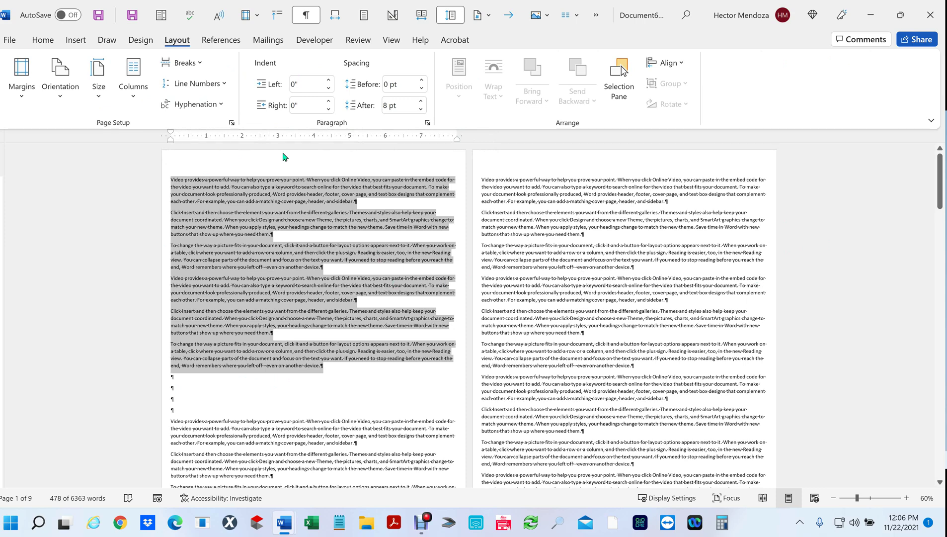
click(21, 80)
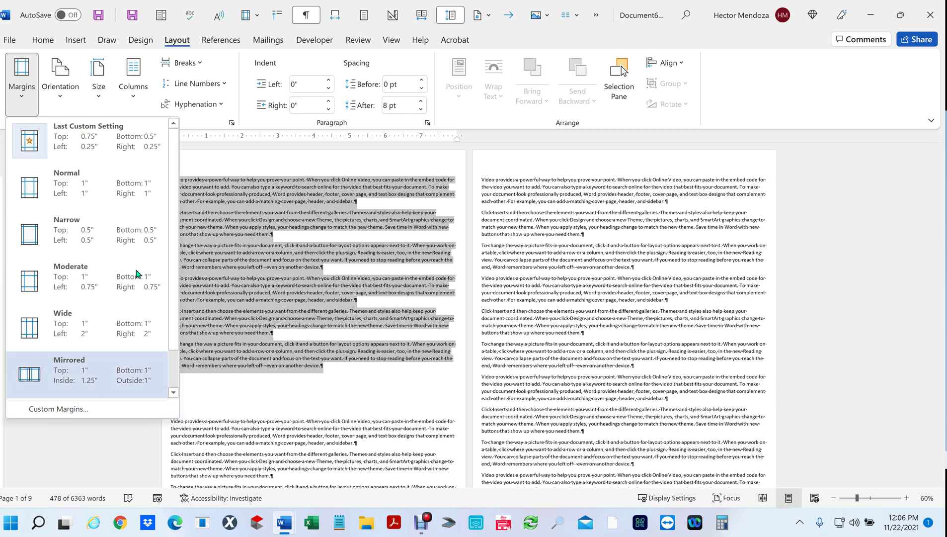
click(134, 188)
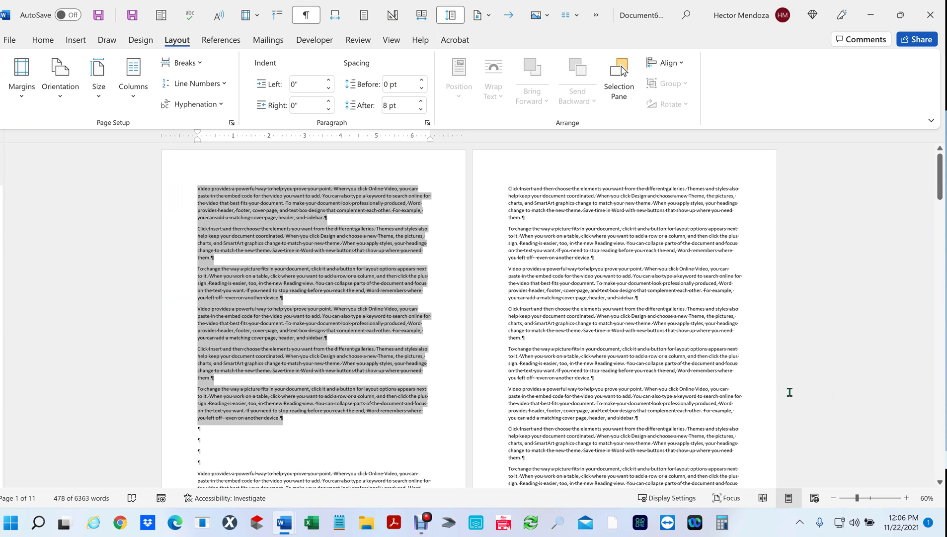
key(ctrl+z)
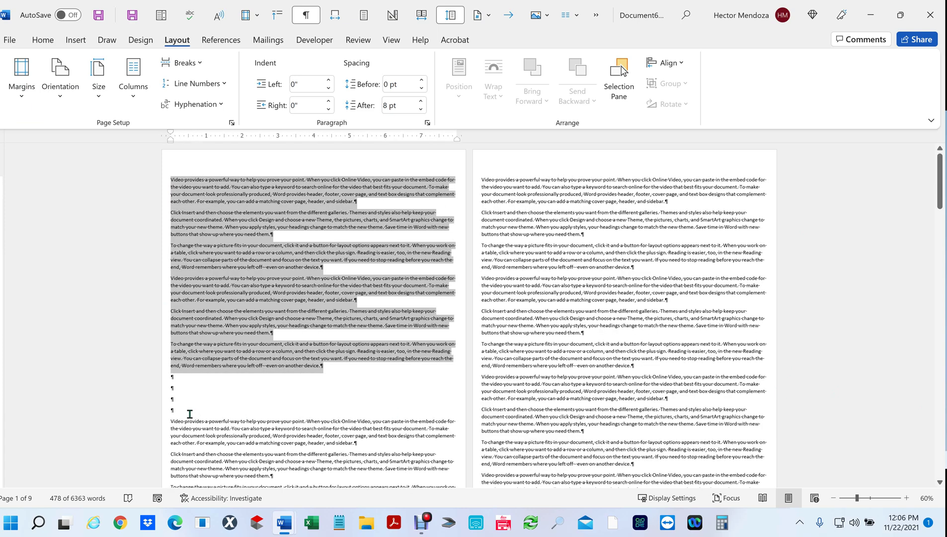
Insert a Next Page section break at the last of the four empty paragraphs on the first page
click(183, 410)
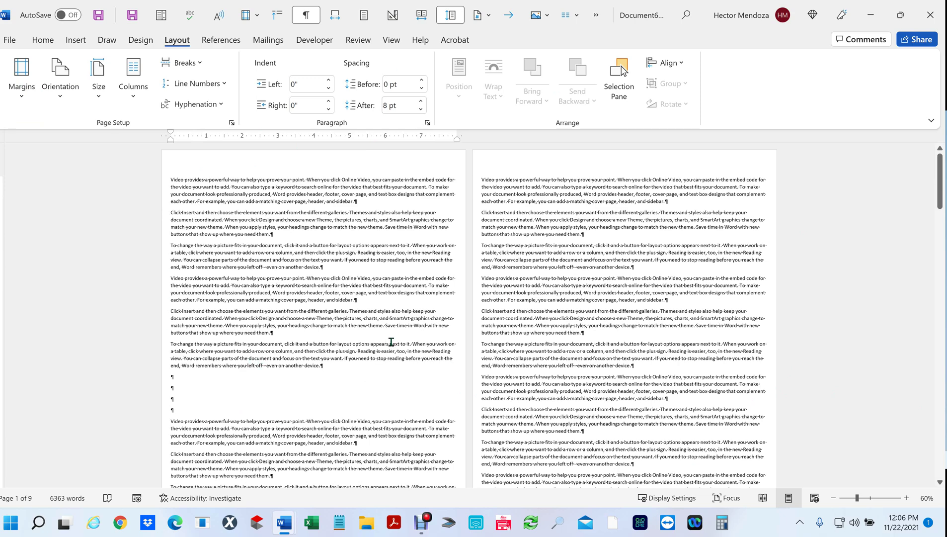
drag(332, 368, 230, 357)
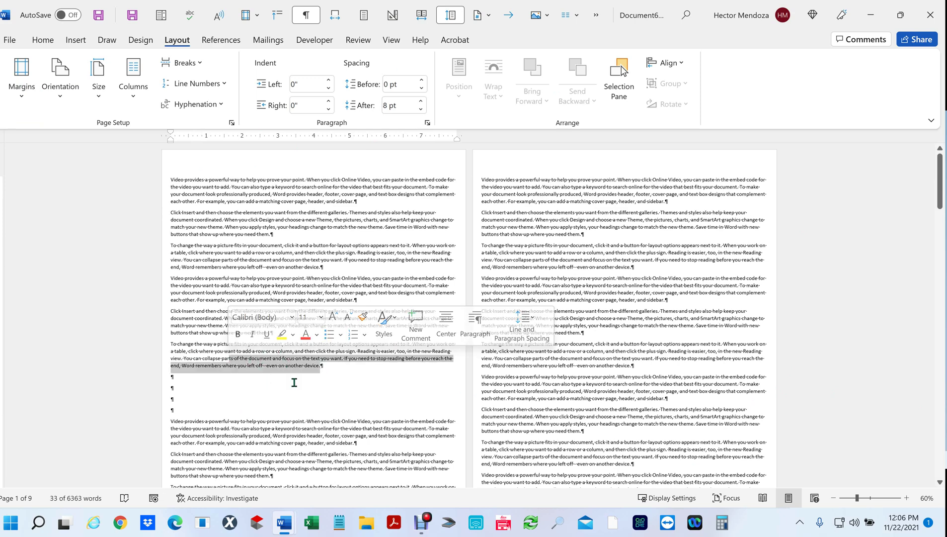
click(196, 411)
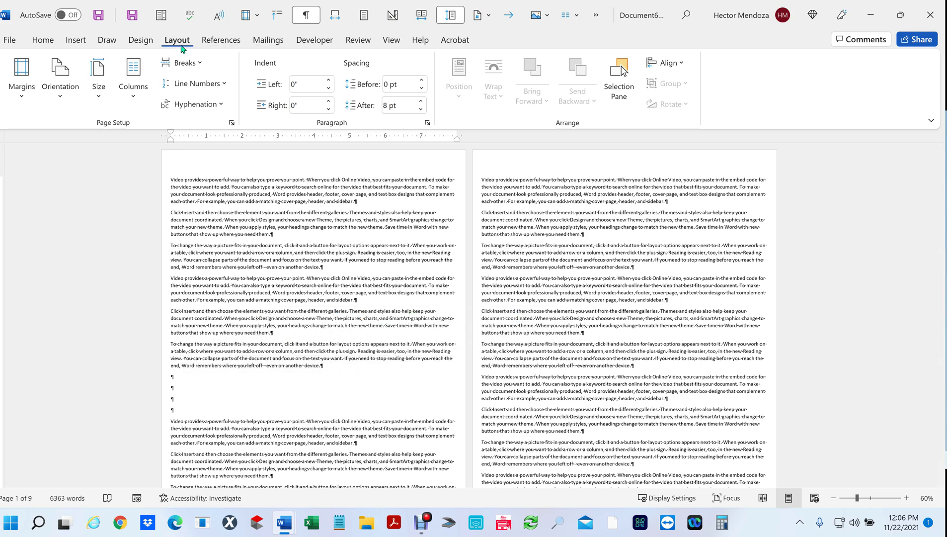
click(184, 62)
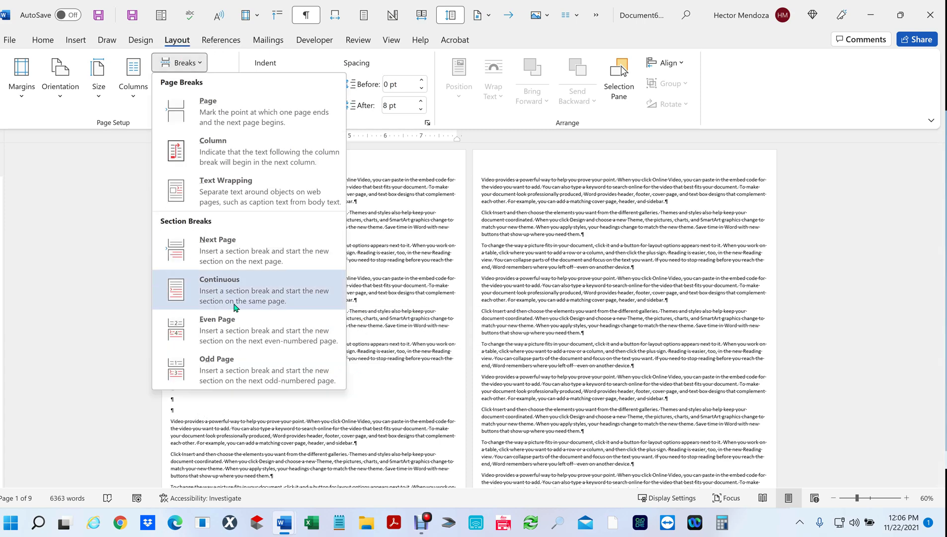
click(254, 258)
drag(281, 180, 334, 269)
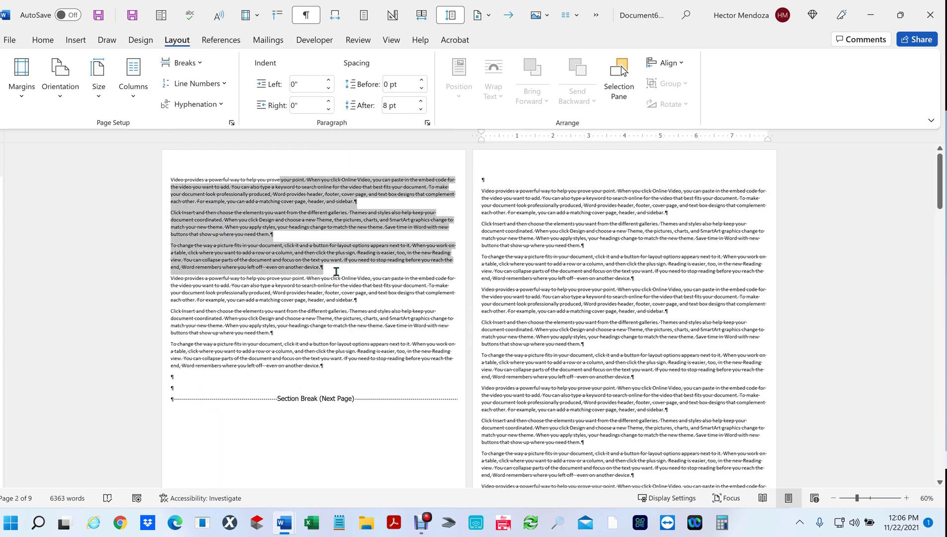
click(732, 317)
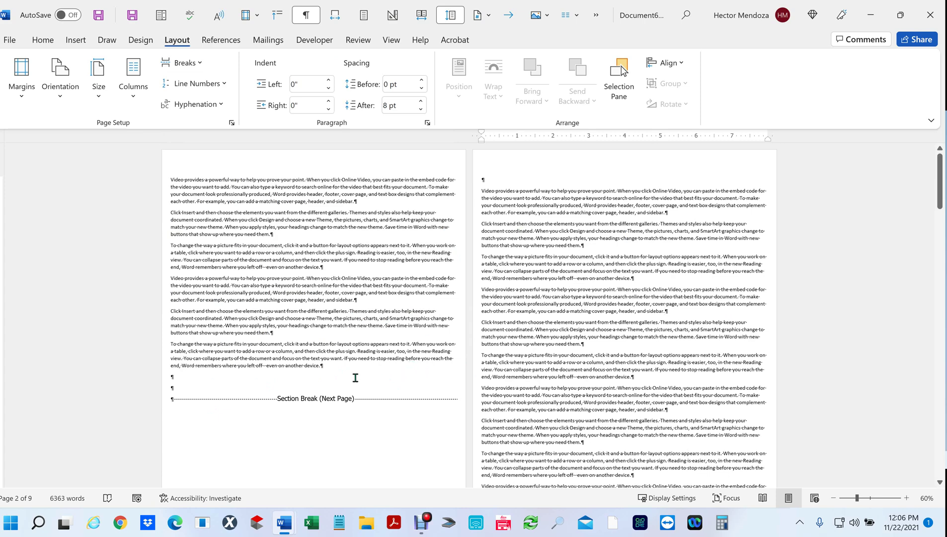
Delete the two spare empty paragraphs above the section break and make the first section's text larger and bold
click(191, 382)
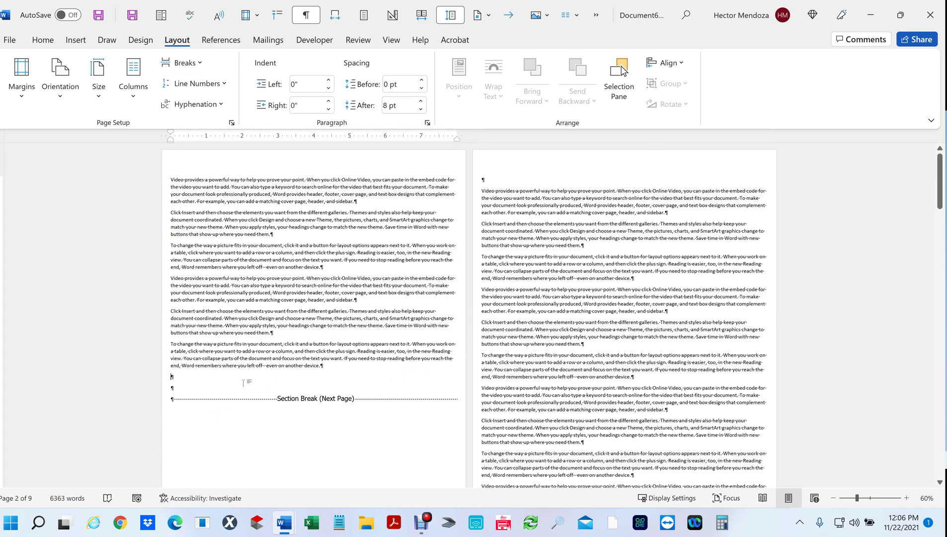
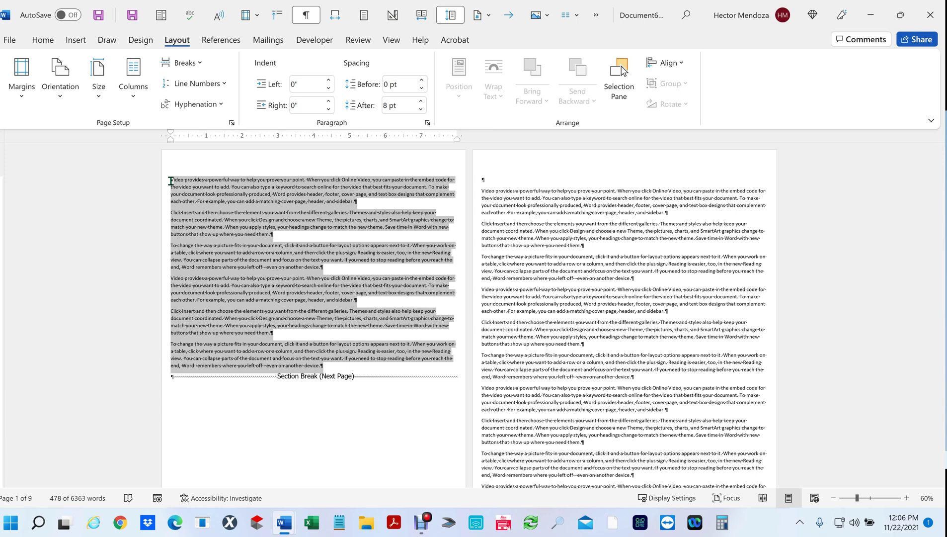
key(ctrl+z)
key(ctrl+z)
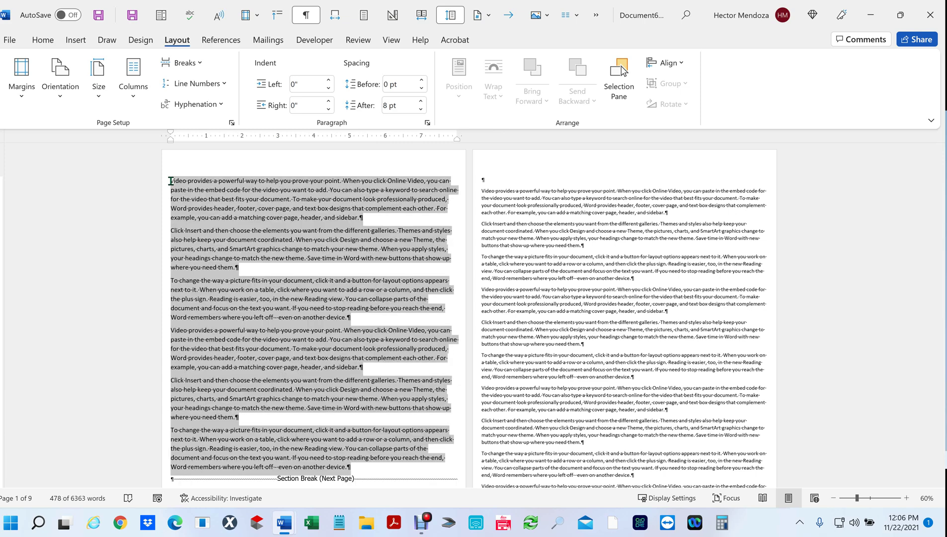
key(ctrl+z)
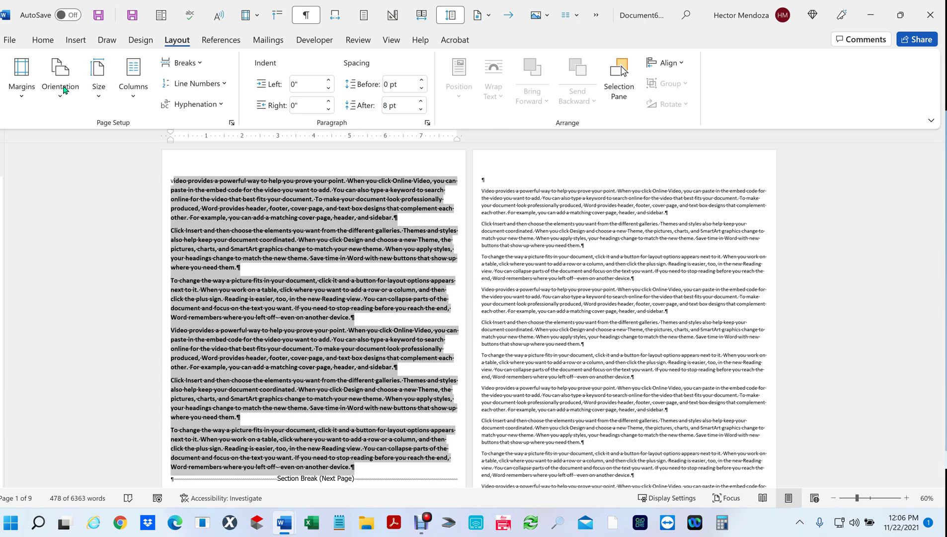
Apply the Normal margins preset to the first section and delete its fourth and fifth paragraphs
click(22, 77)
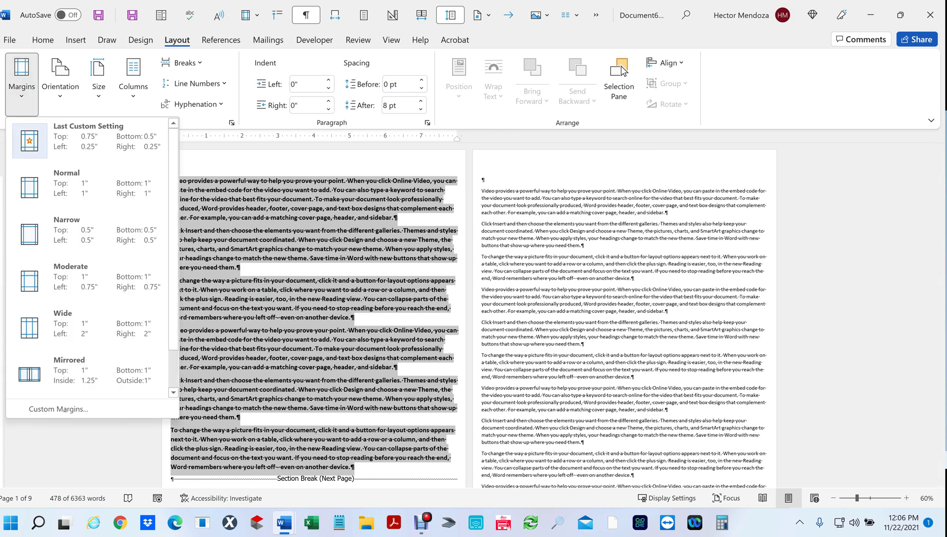
click(70, 182)
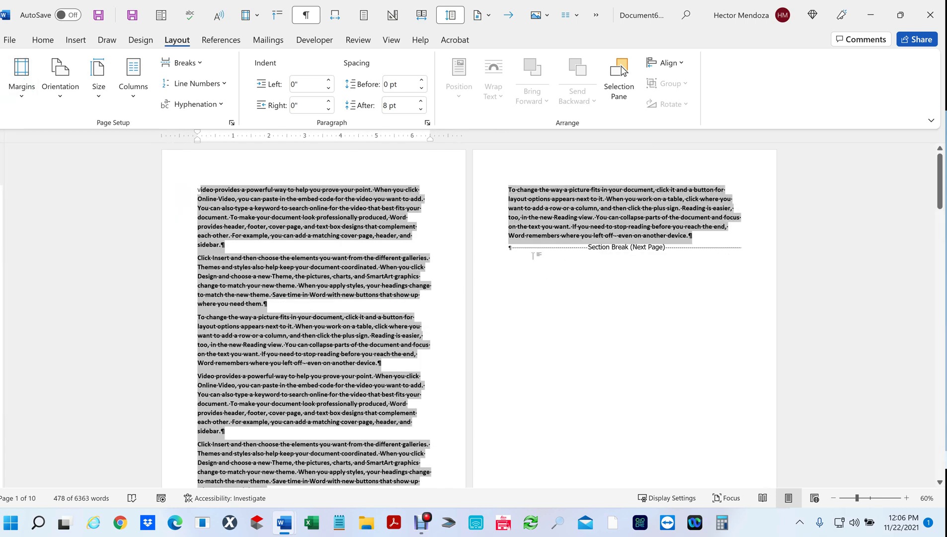
scroll(302, 398, down, 2)
drag(198, 304, 273, 419)
key(Delete)
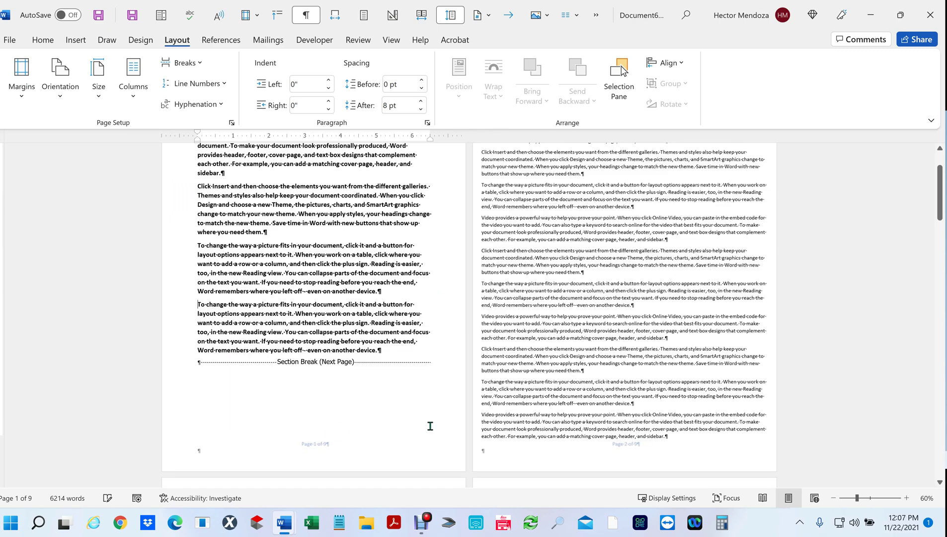
scroll(386, 338, up, 3)
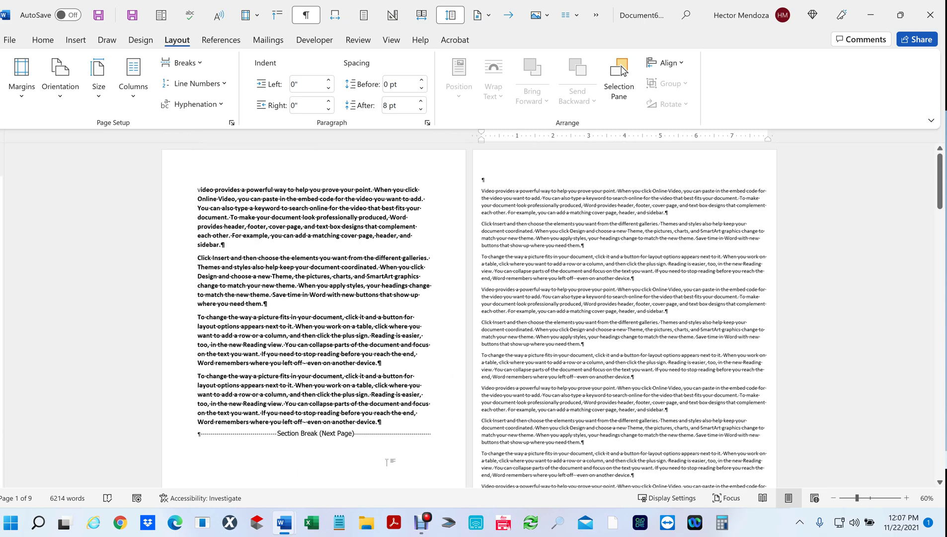
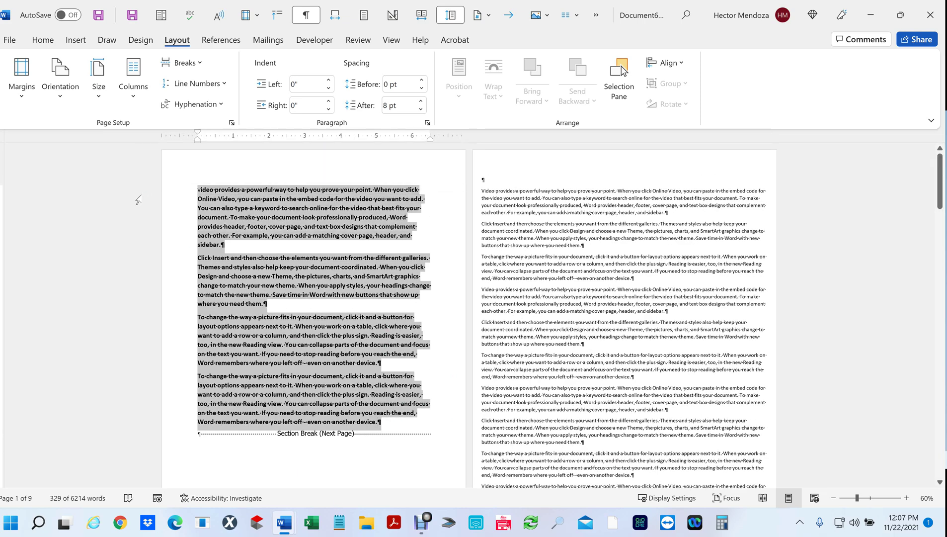
Center the first section's text and add two empty paragraphs above it
click(296, 270)
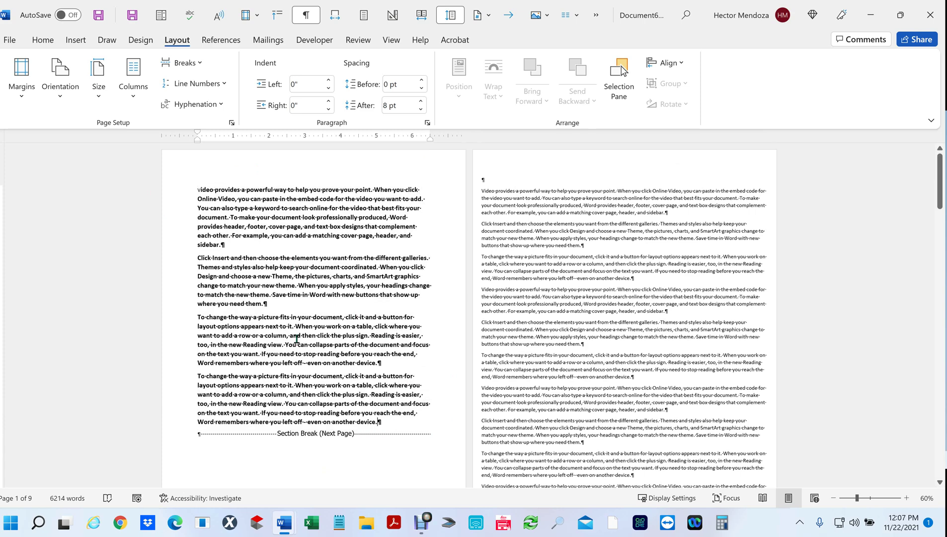
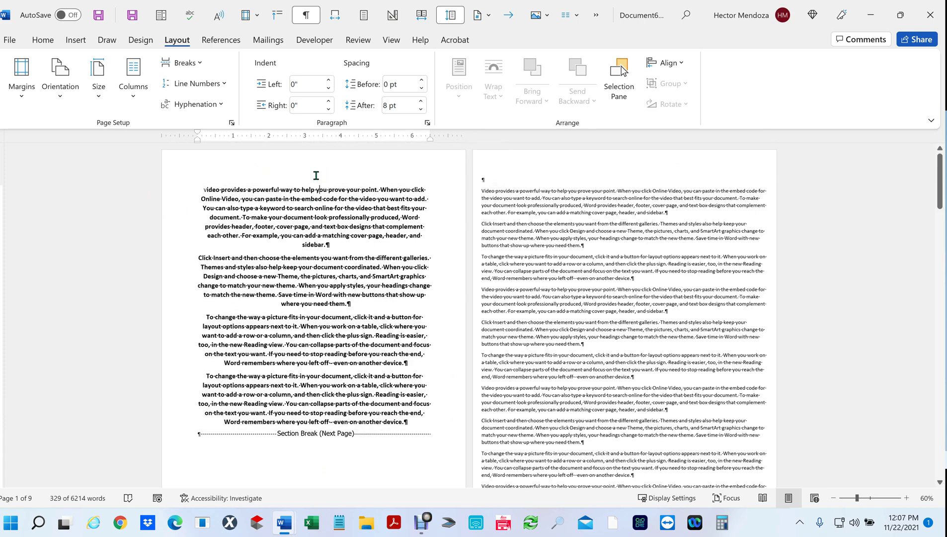
click(202, 186)
key(Return)
key(Return)
click(662, 211)
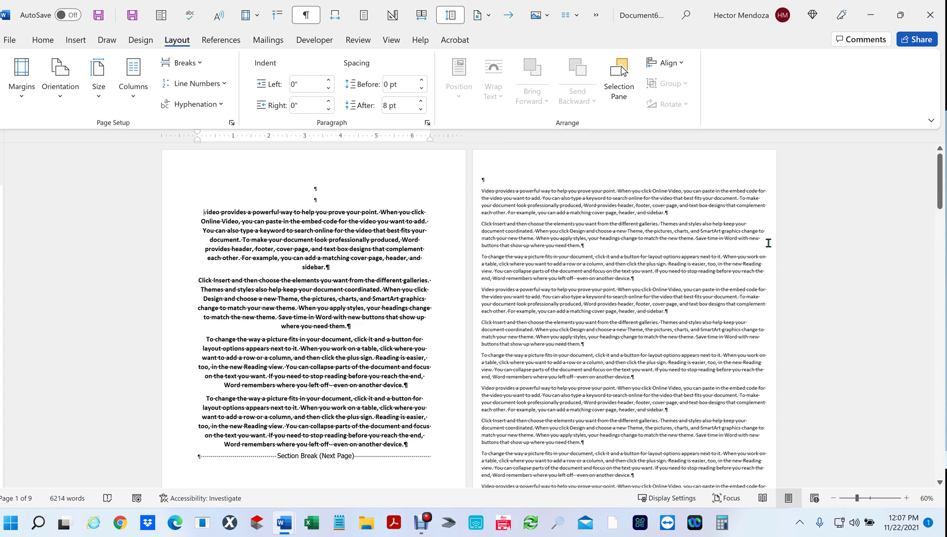
Hide the formatting marks, compare the first page's layout with the following pages, and show the marks again
click(43, 40)
click(447, 109)
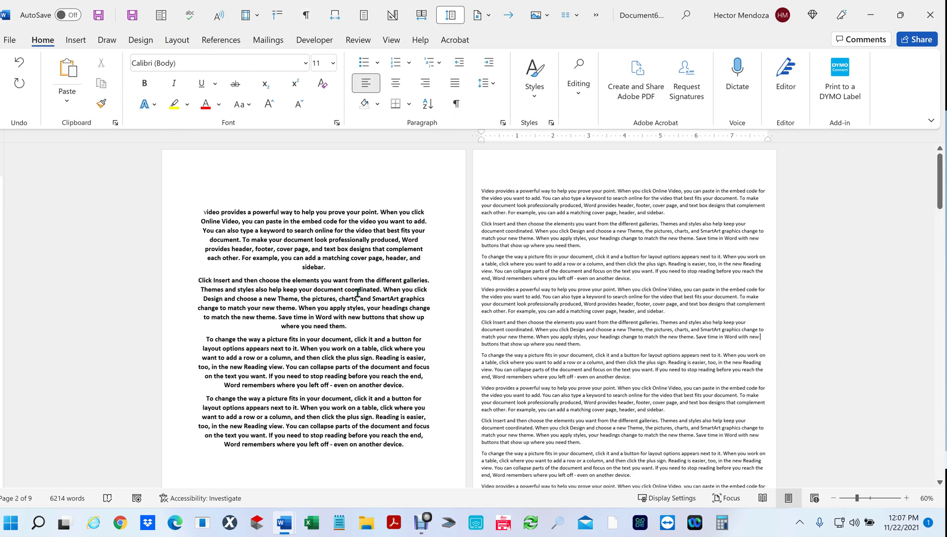
scroll(718, 269, down, 2)
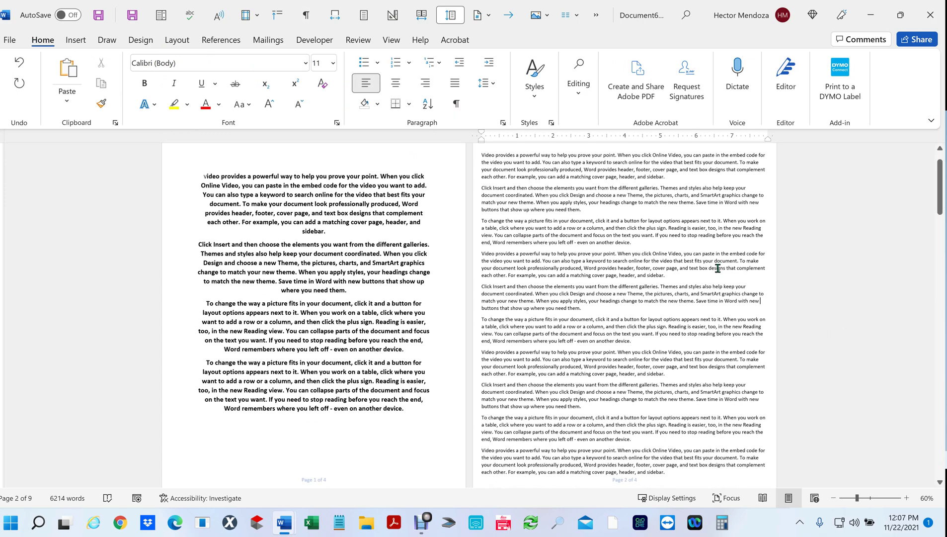
scroll(718, 269, down, 15)
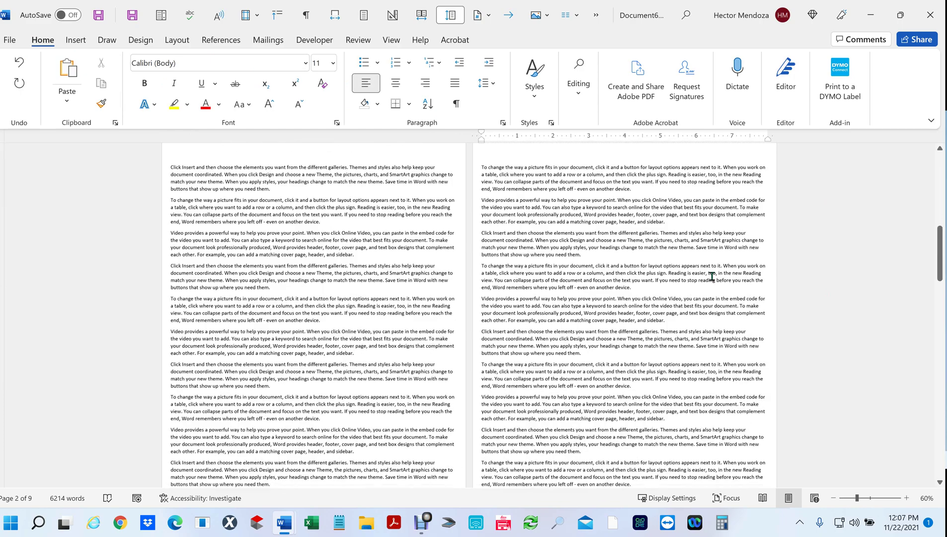
scroll(713, 275, up, 8)
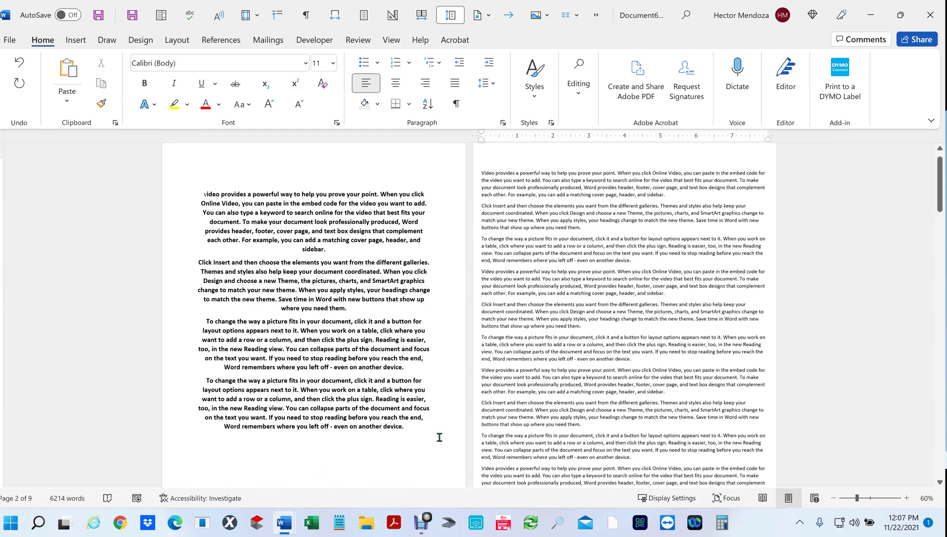
scroll(439, 437, up, 1)
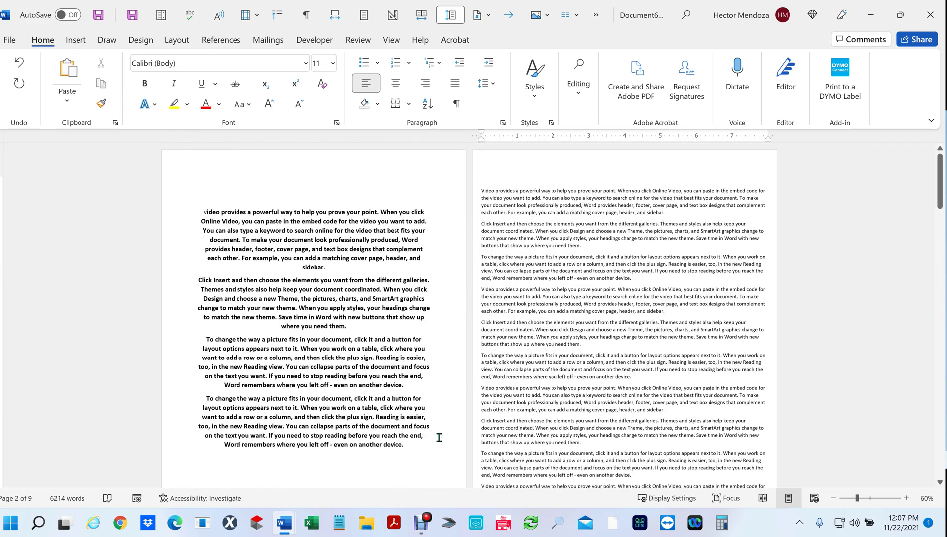
click(456, 105)
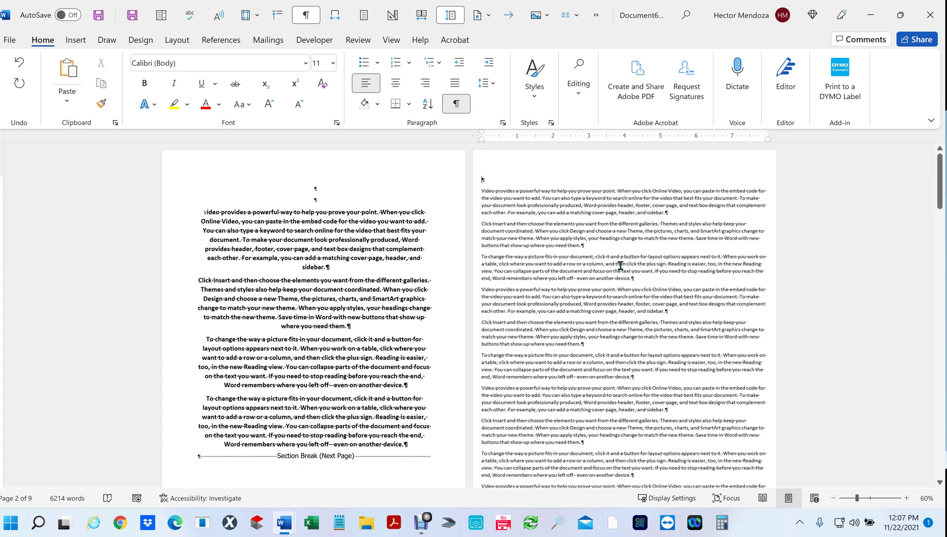
Delete the empty paragraph at the start of the second section and give that section a 1" gutter positioned at the left
key(Delete)
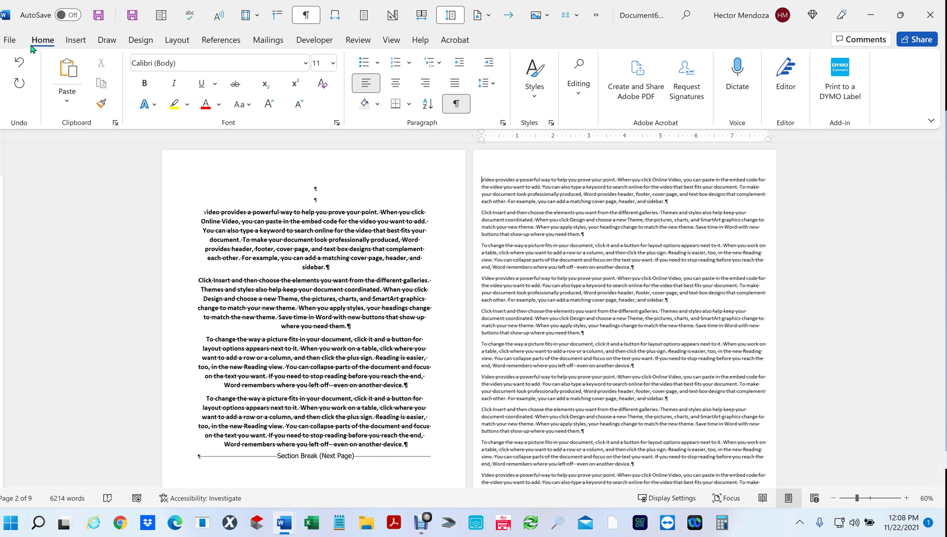
click(178, 41)
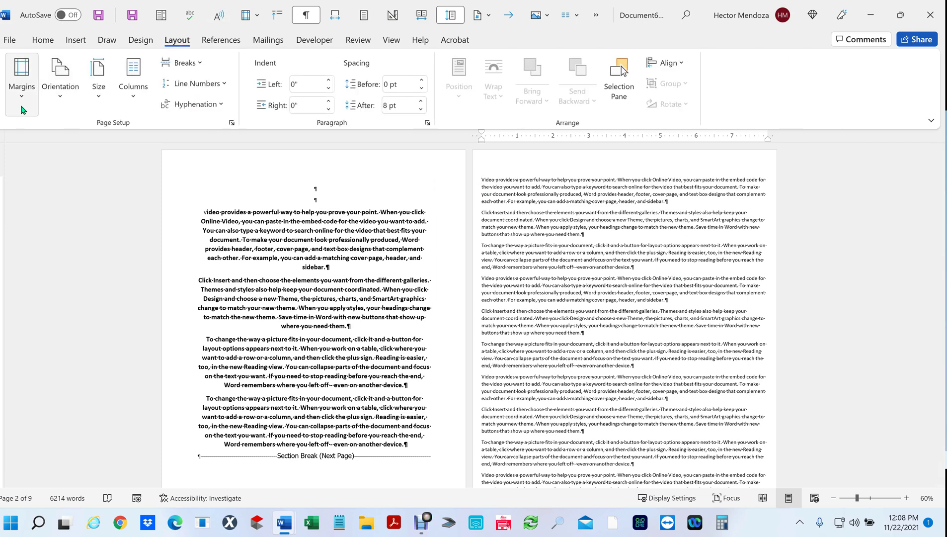
click(23, 104)
click(44, 415)
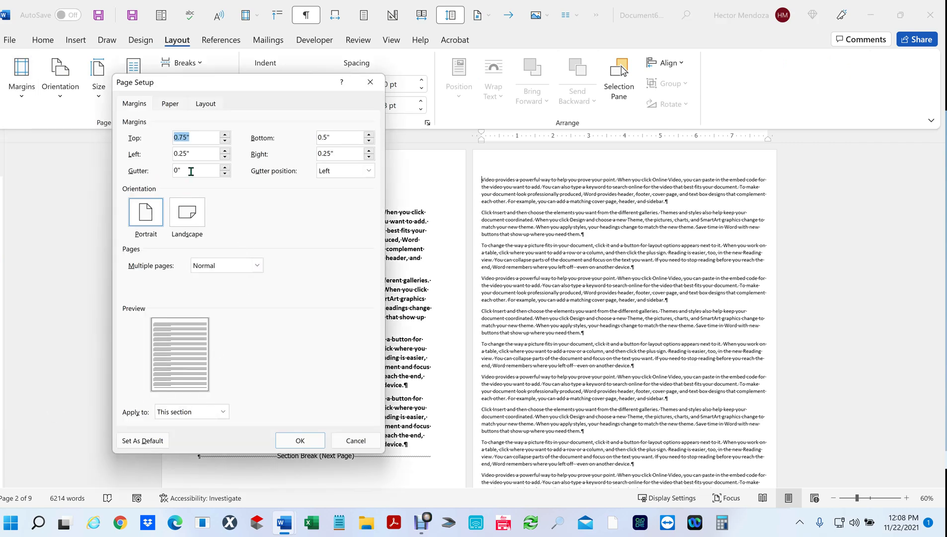
drag(201, 170, 140, 171)
click(369, 171)
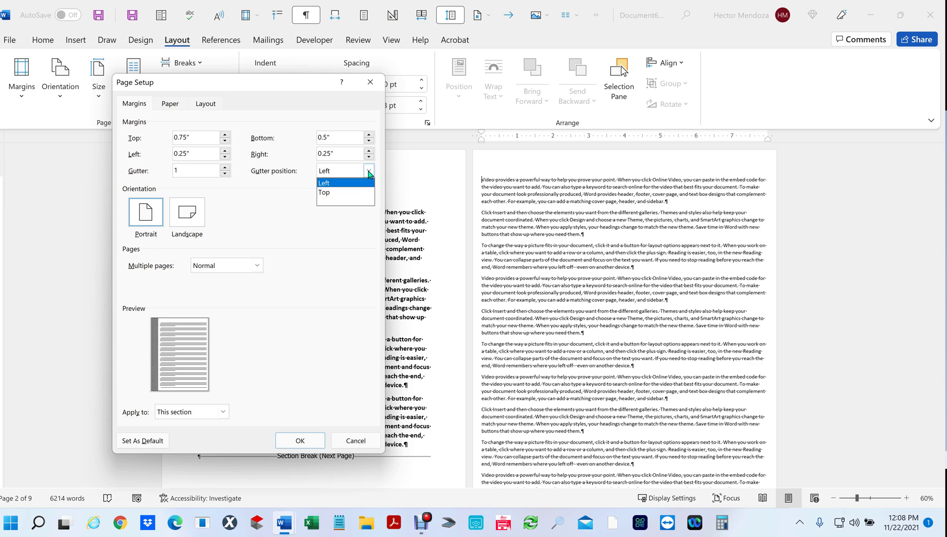
click(327, 183)
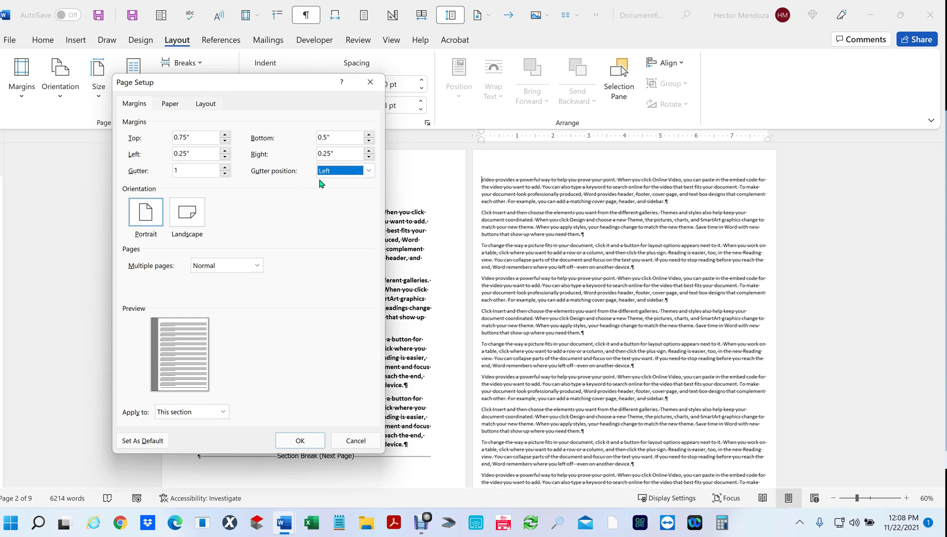
click(303, 440)
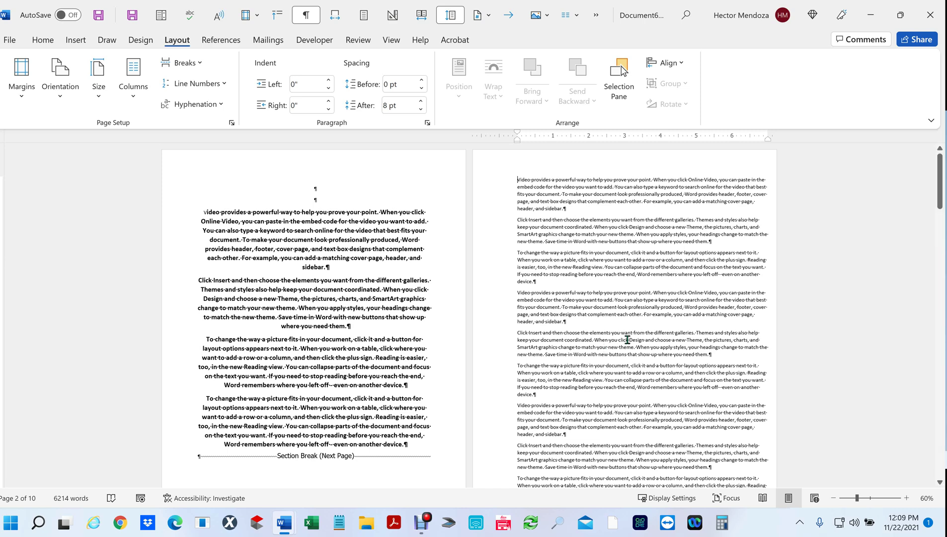
Justify all of the second section's text, from the start of page 2 to the end of the document
scroll(627, 340, down, 5)
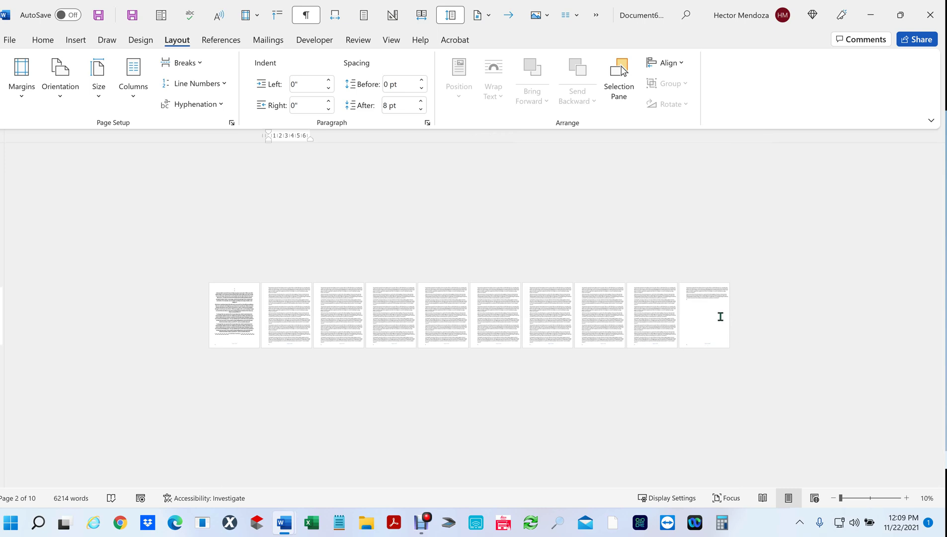
shift+click(720, 317)
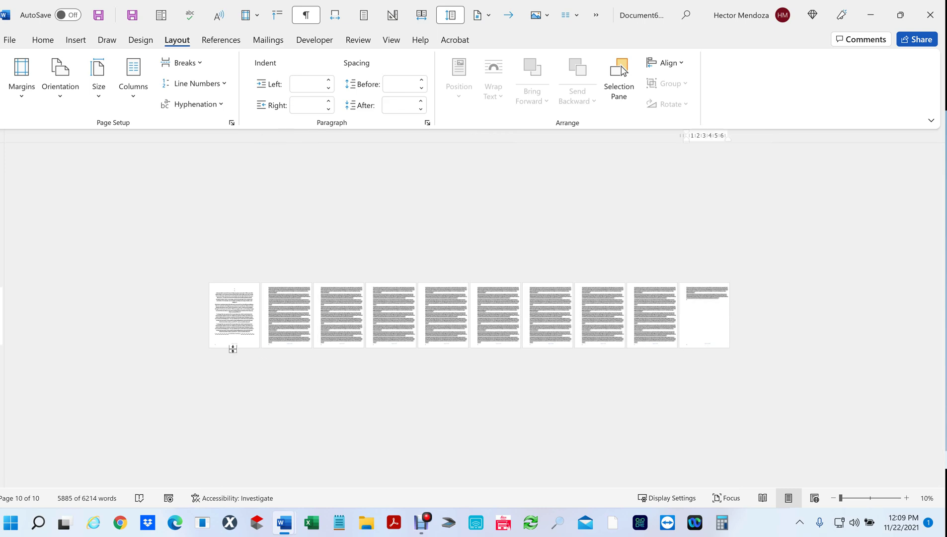
scroll(288, 339, up, 9)
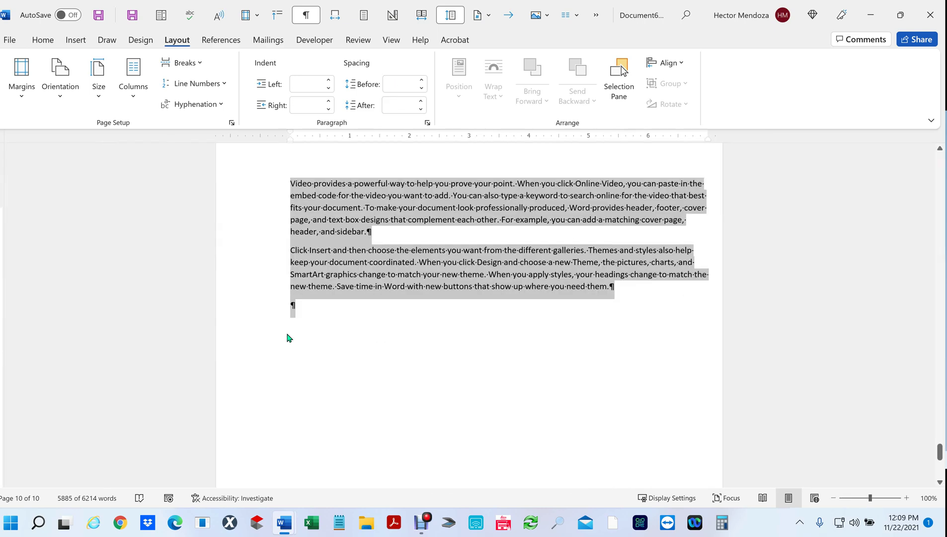
scroll(287, 338, up, 3)
drag(940, 451, 939, 197)
scroll(731, 268, down, 3)
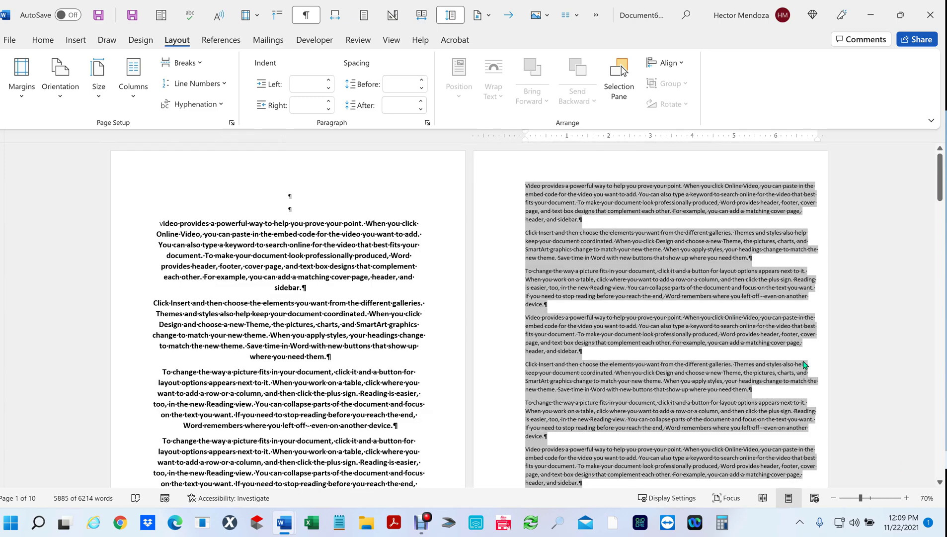
key(ctrl+j)
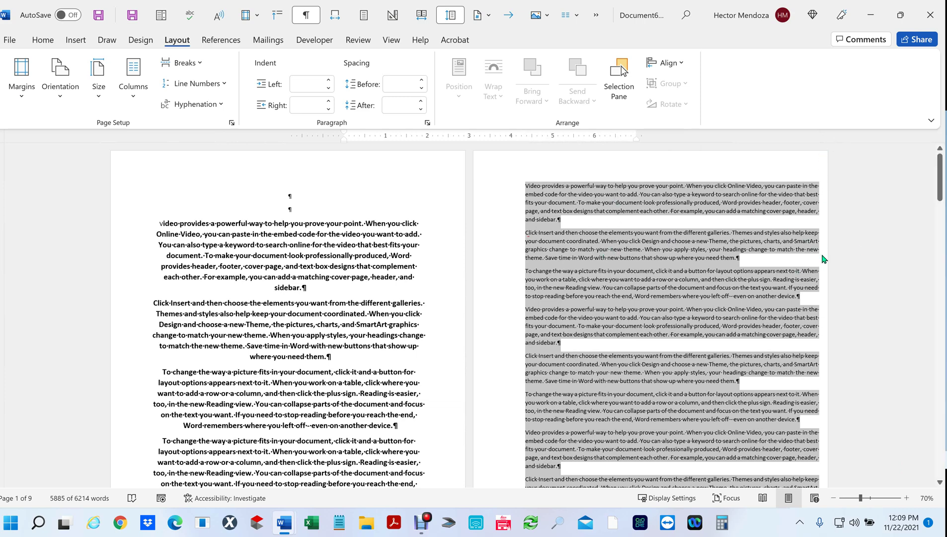
click(863, 253)
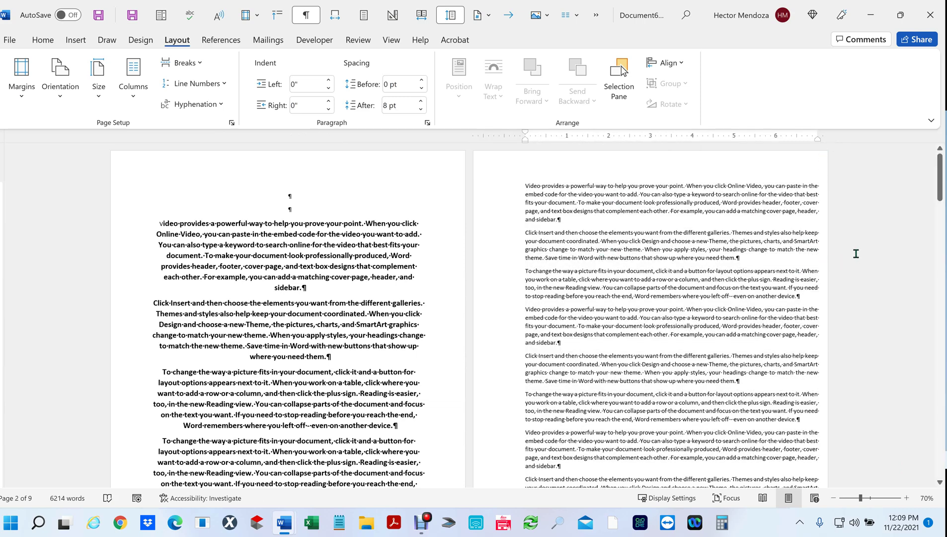
Set the second section's pages to Mirror margins in its custom margin settings
ctrl+scroll(855, 254, down, 1)
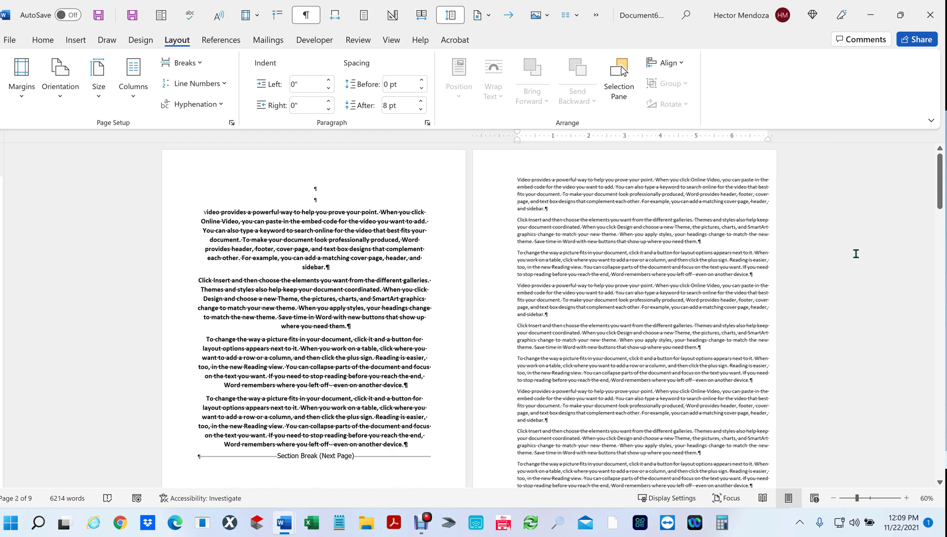
scroll(856, 253, down, 1)
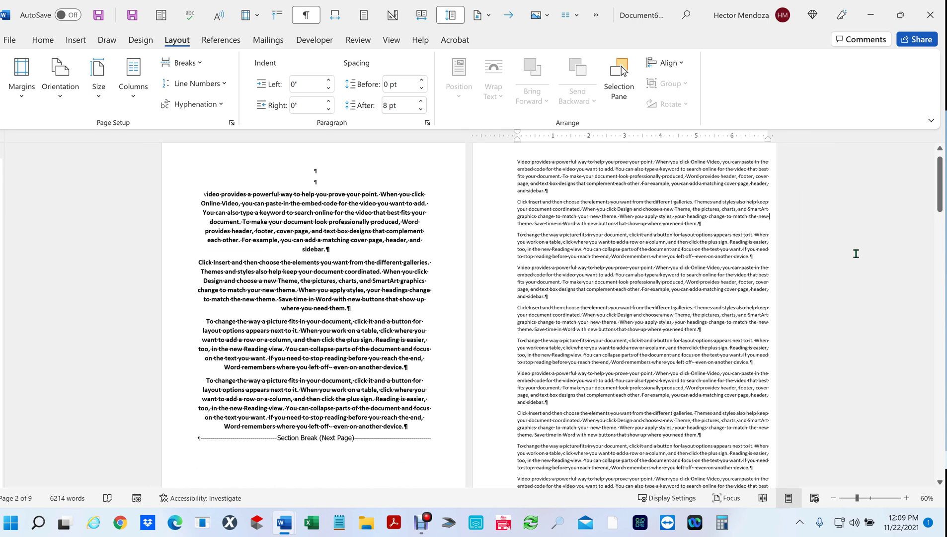
scroll(856, 254, up, 1)
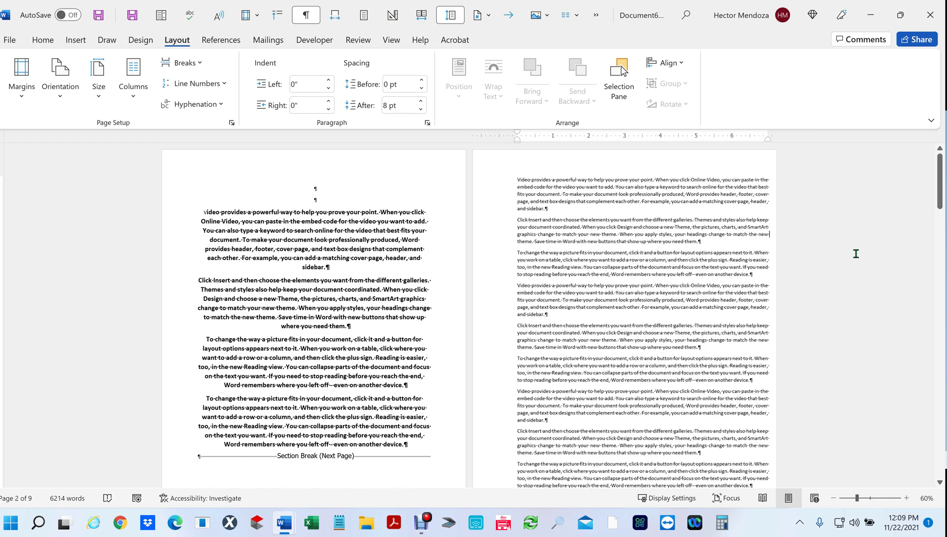
ctrl+scroll(856, 254, down, 2)
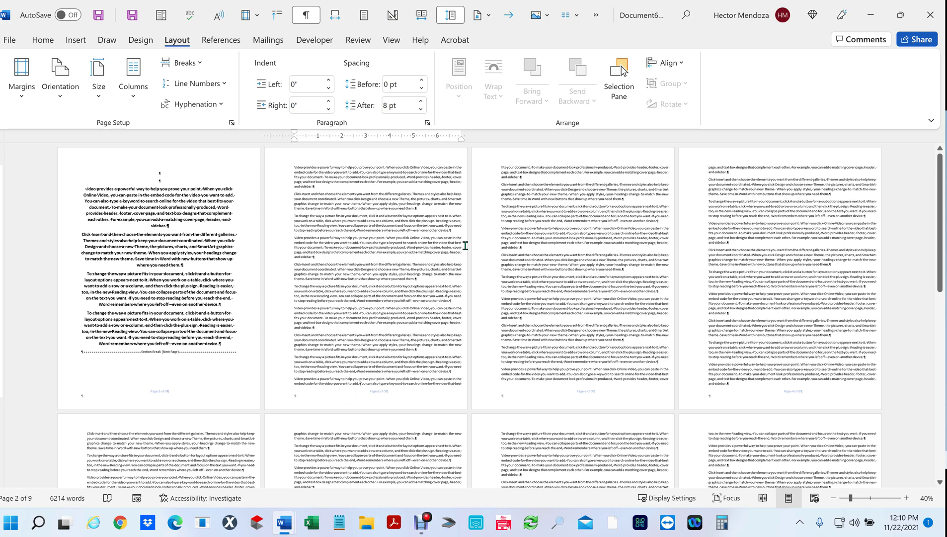
click(291, 167)
click(22, 92)
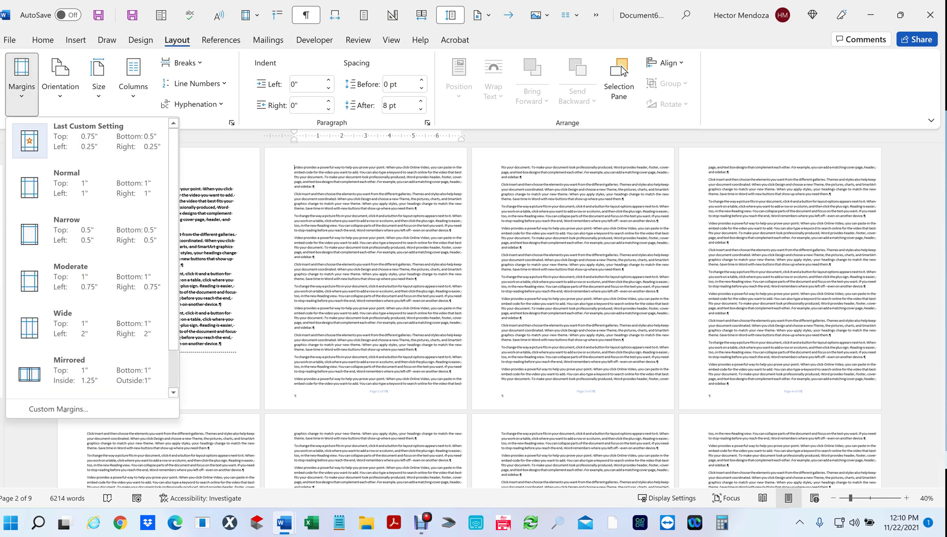
click(57, 410)
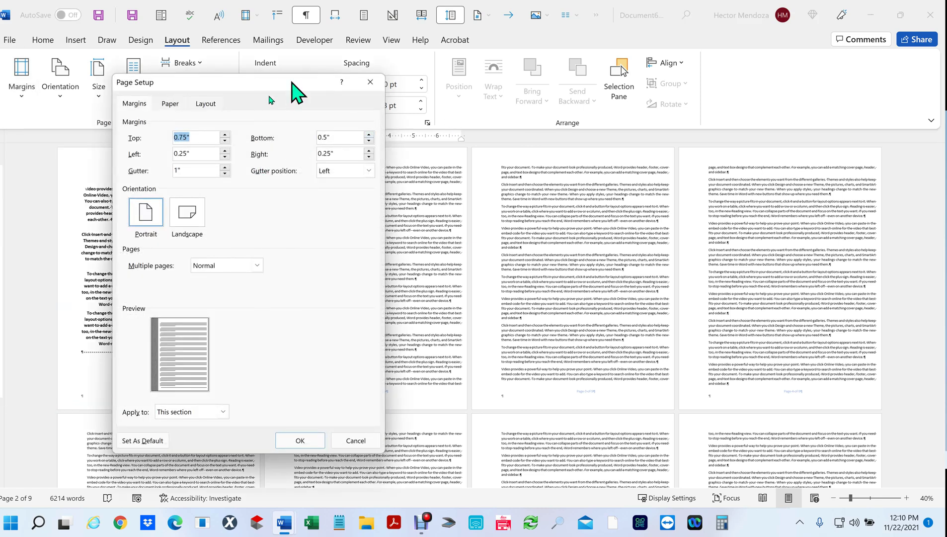
drag(269, 100, 192, 120)
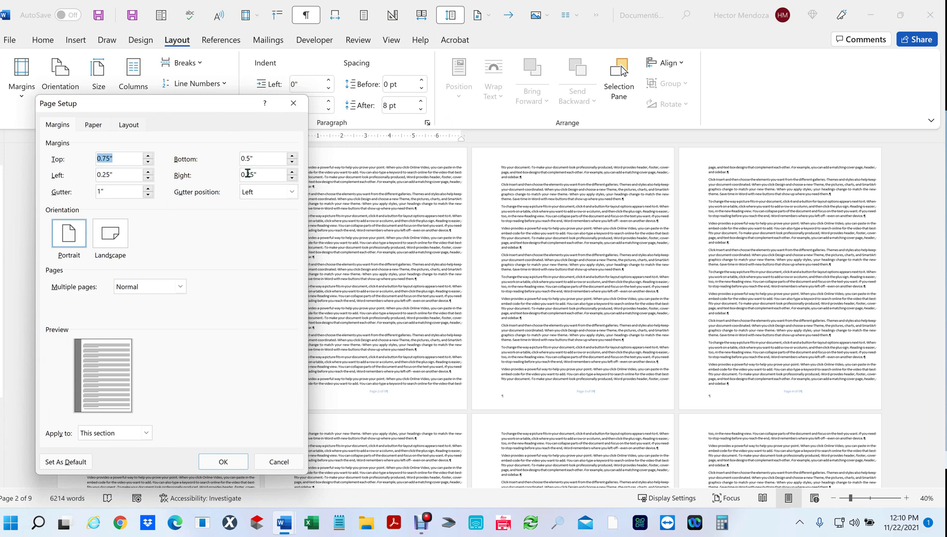
key(Tab)
click(267, 174)
drag(198, 108, 150, 78)
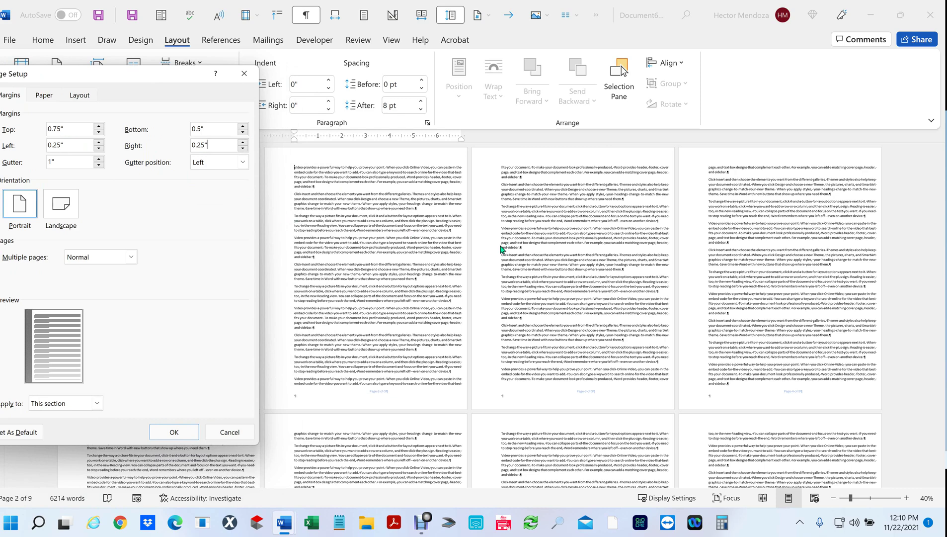
click(131, 258)
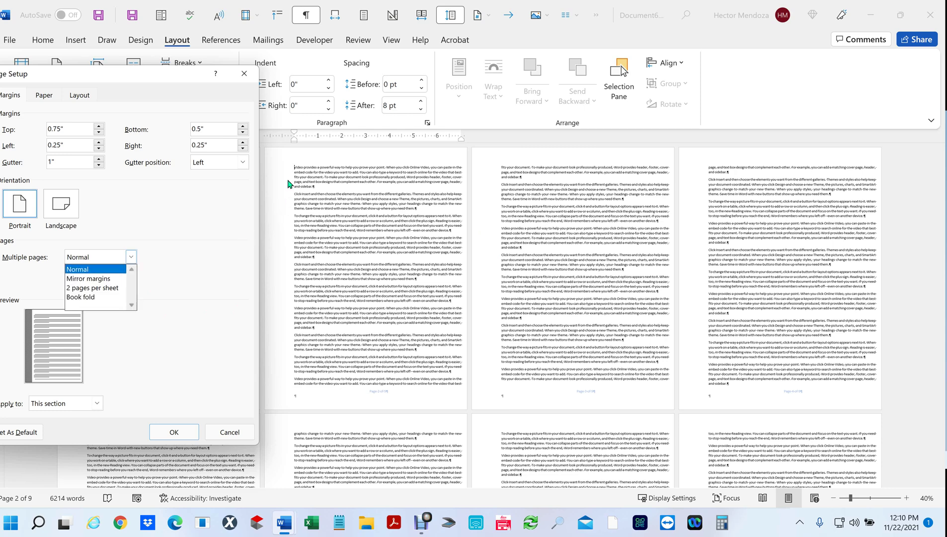
click(90, 280)
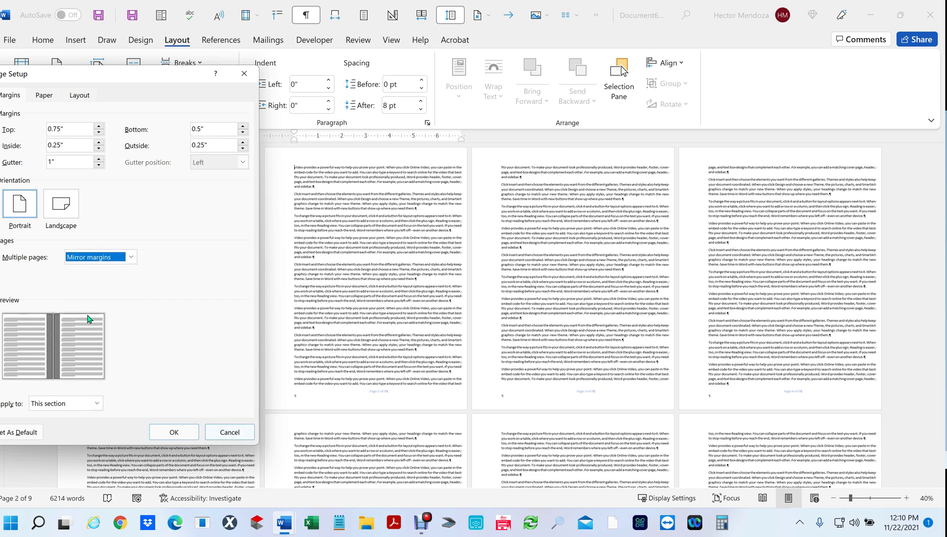
click(177, 434)
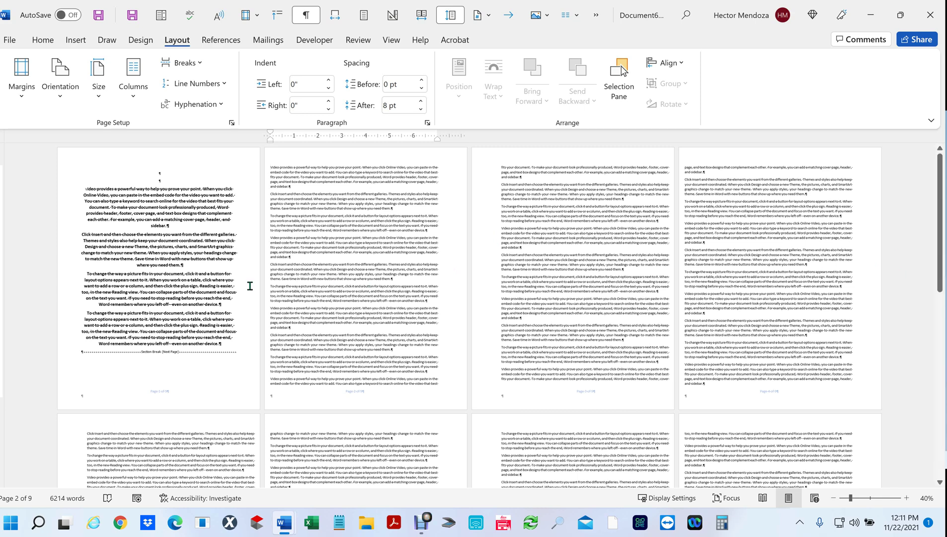
drag(110, 195, 197, 322)
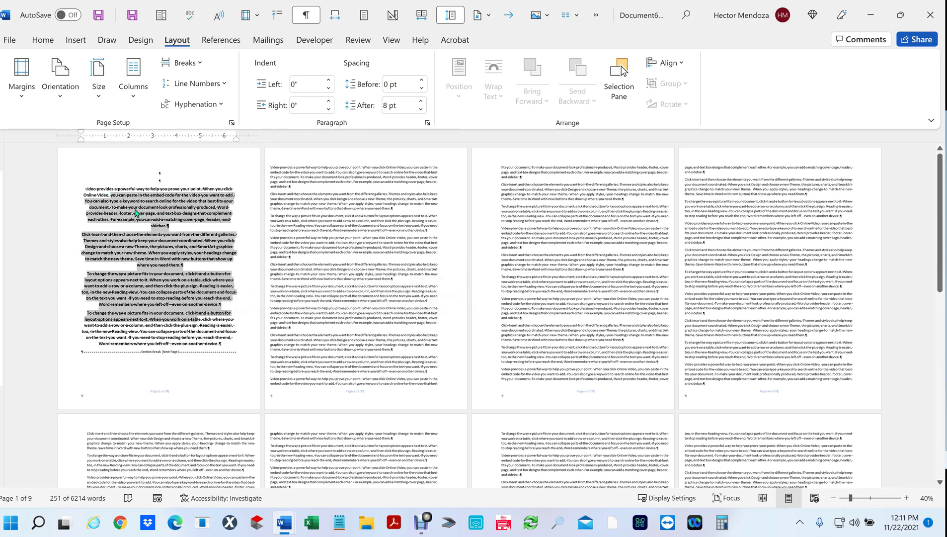
click(142, 295)
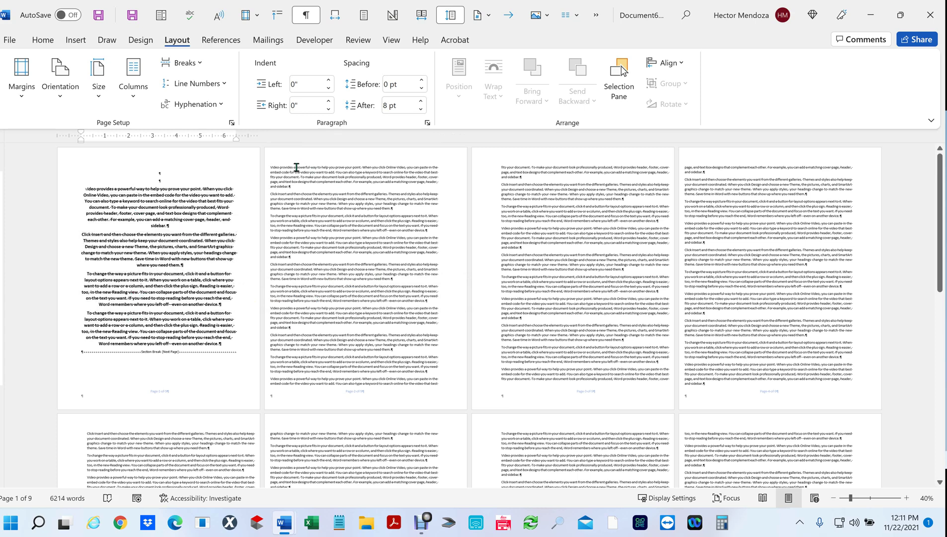
click(270, 167)
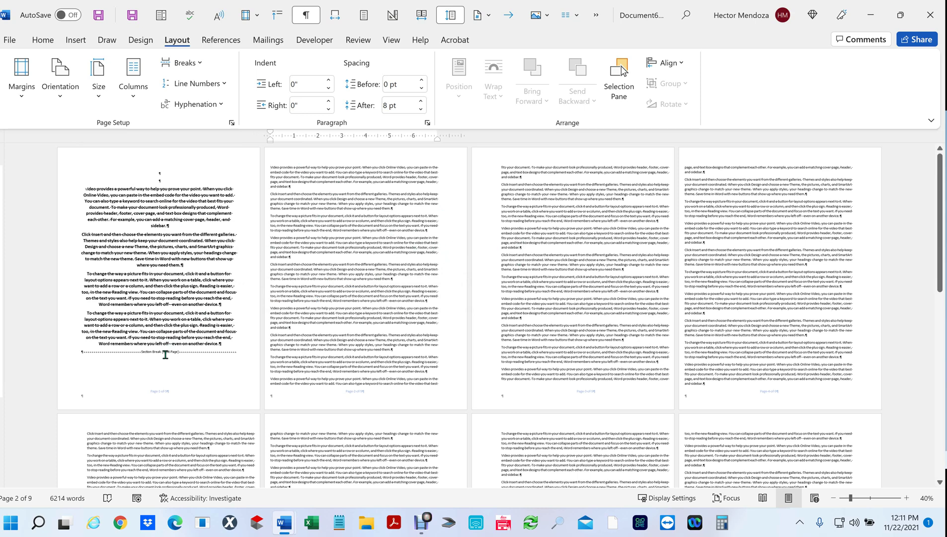
Delete the Next Page section break at the end of the first page's bold text
click(81, 353)
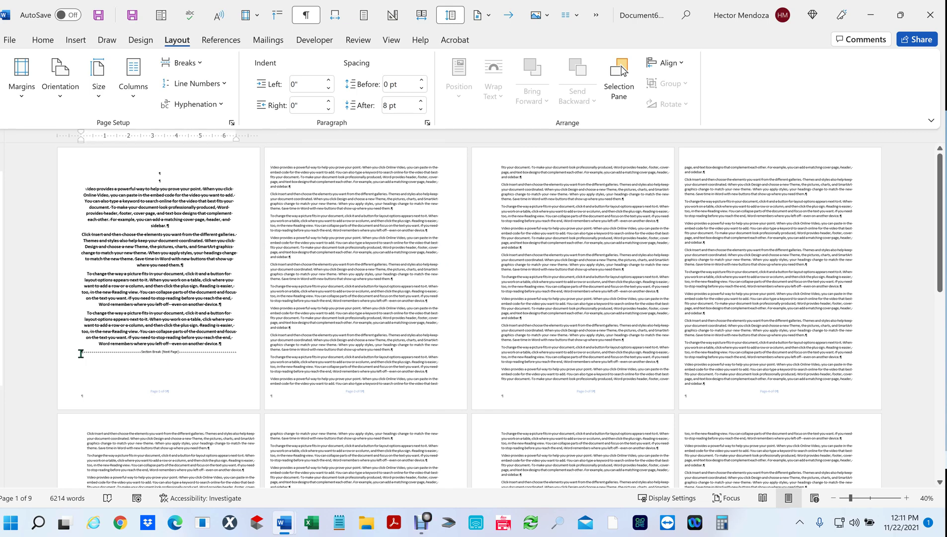
scroll(80, 353, up, 2)
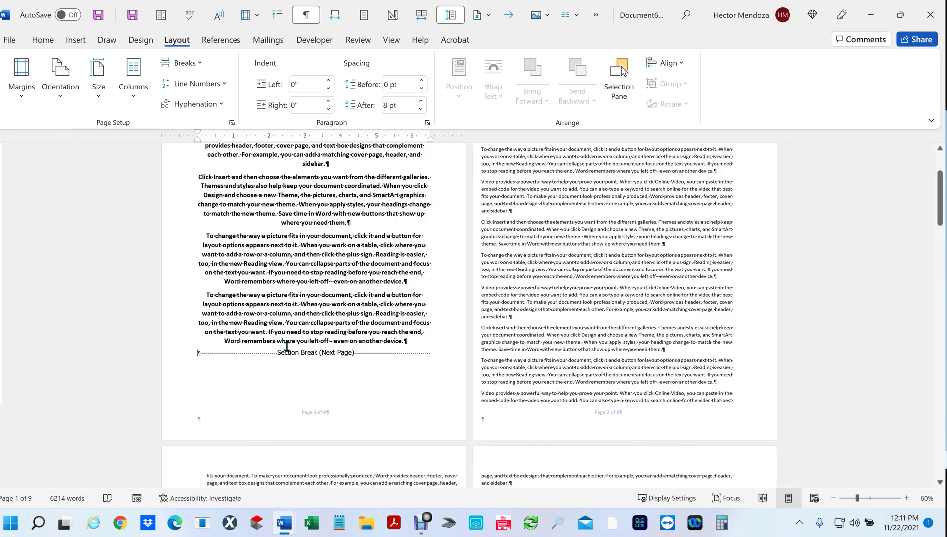
scroll(288, 360, up, 3)
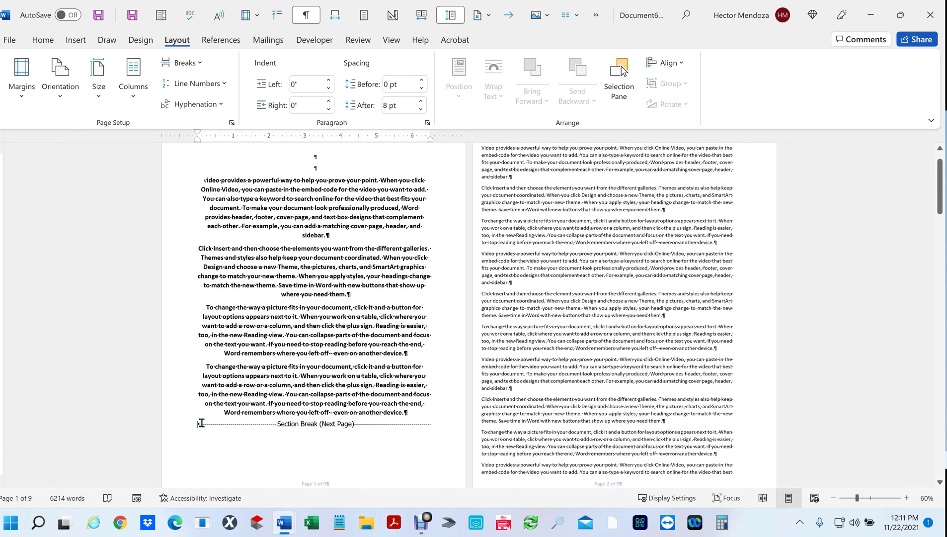
click(197, 425)
key(BackSpace)
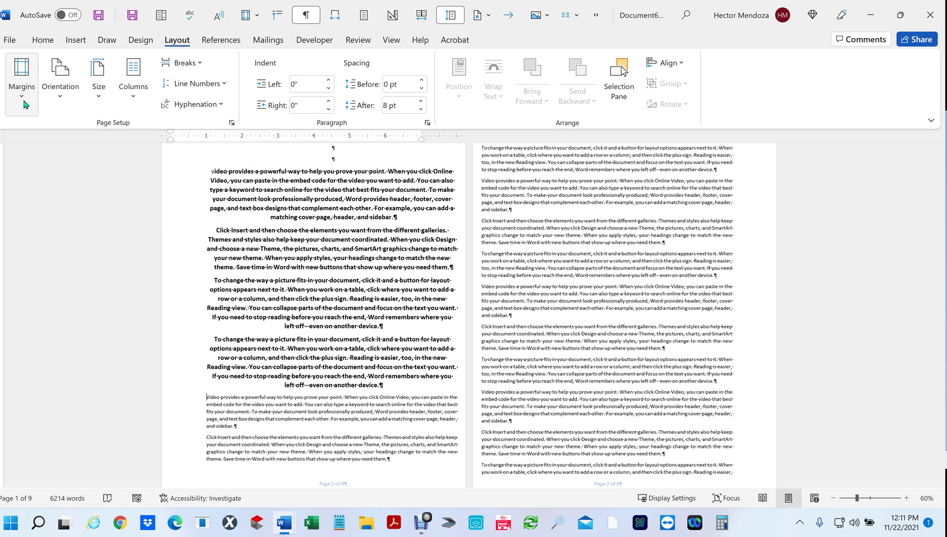
Insert an Odd Page section break right after the bold text and inspect the resulting page layout and break mark
click(205, 64)
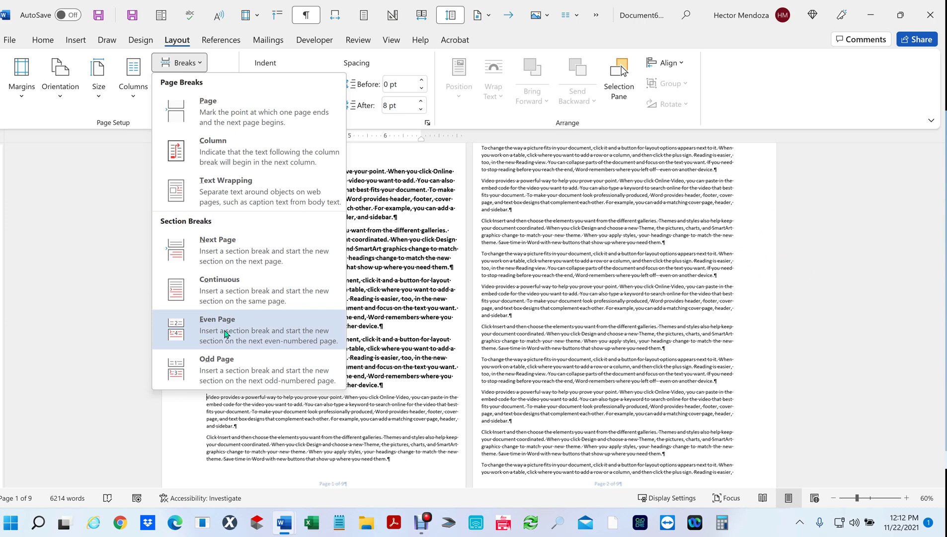
click(207, 373)
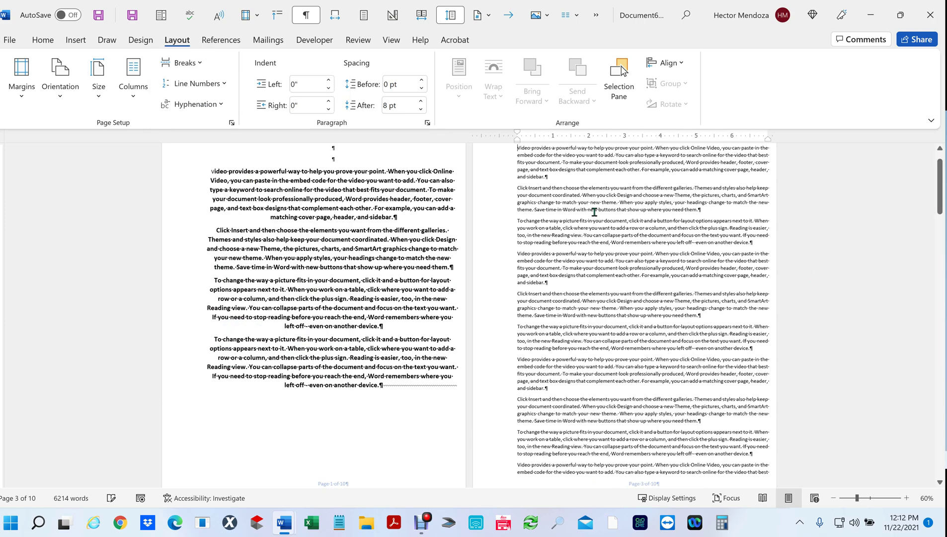
scroll(518, 235, down, 5)
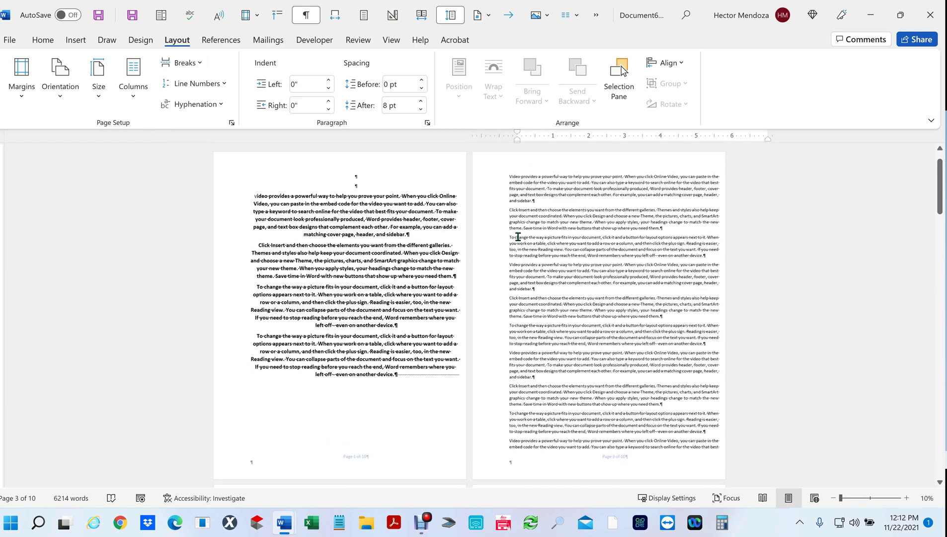
scroll(415, 319, up, 2)
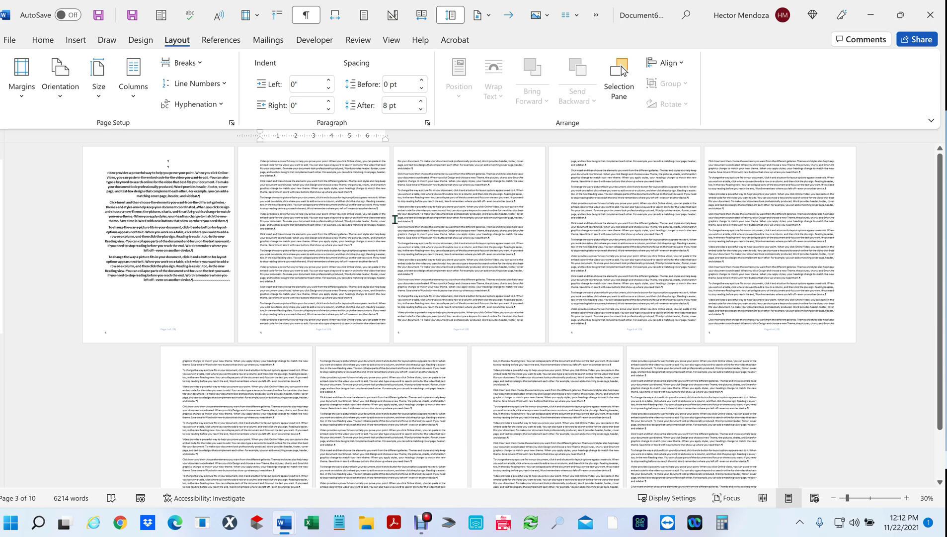
click(135, 289)
ctrl+scroll(137, 290, up, 5)
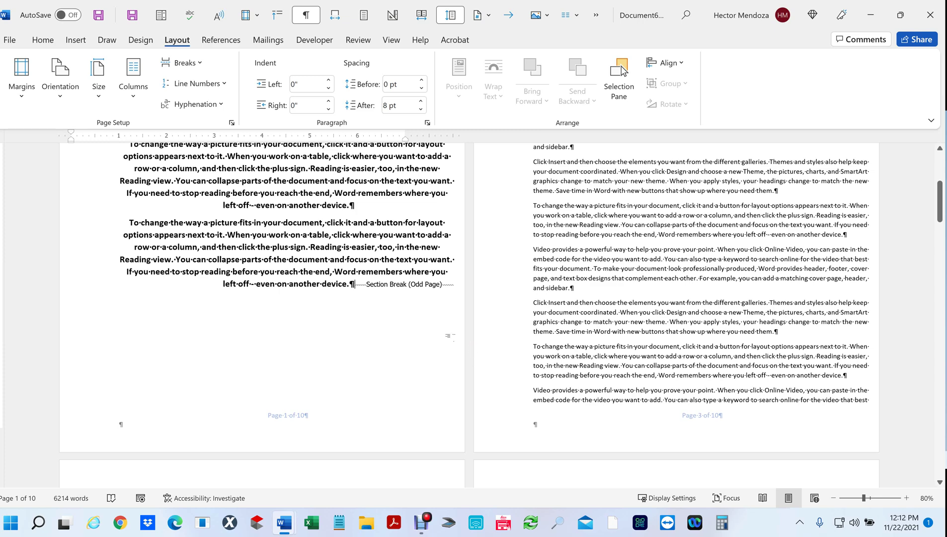
Replace the Odd Page section break after the first page's bold text with an Even Page section break and view the resulting page layout
key(Delete)
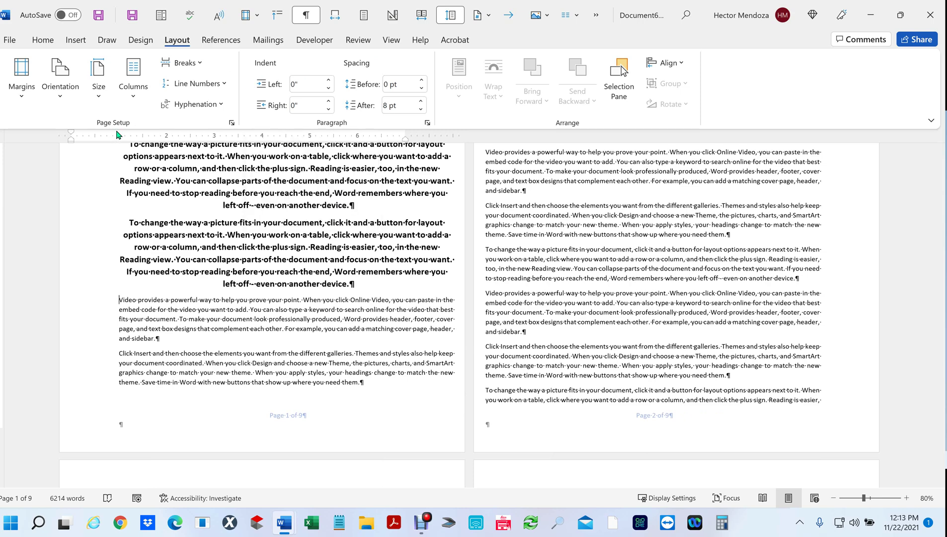
click(202, 68)
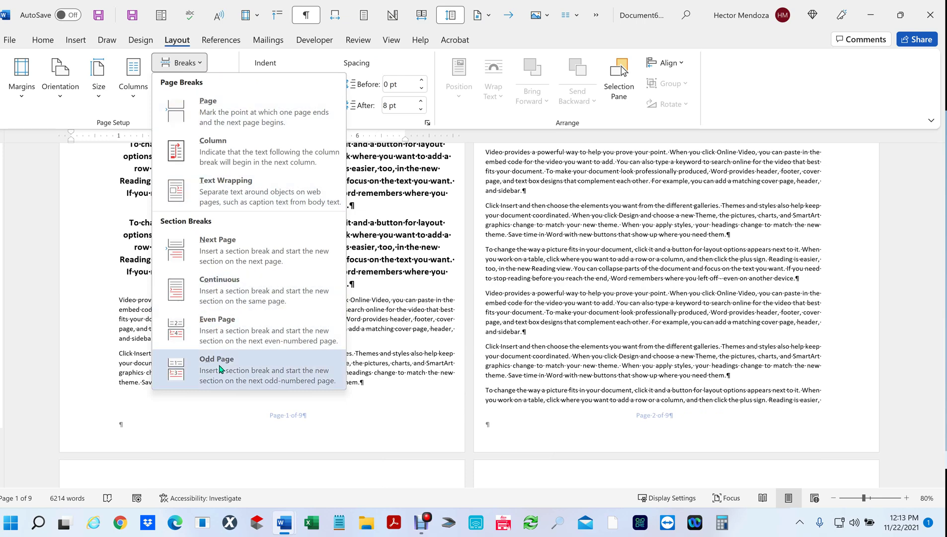
click(244, 332)
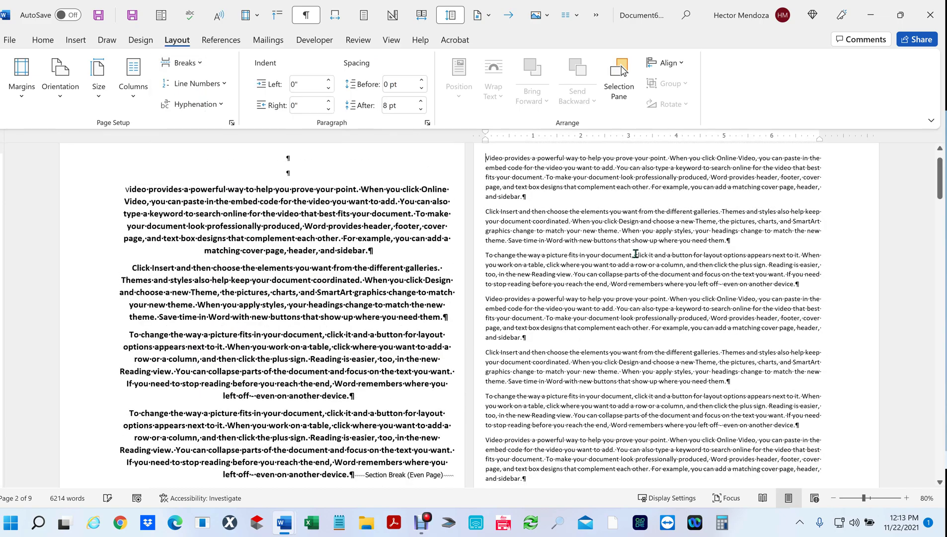
ctrl+scroll(696, 247, down, 3)
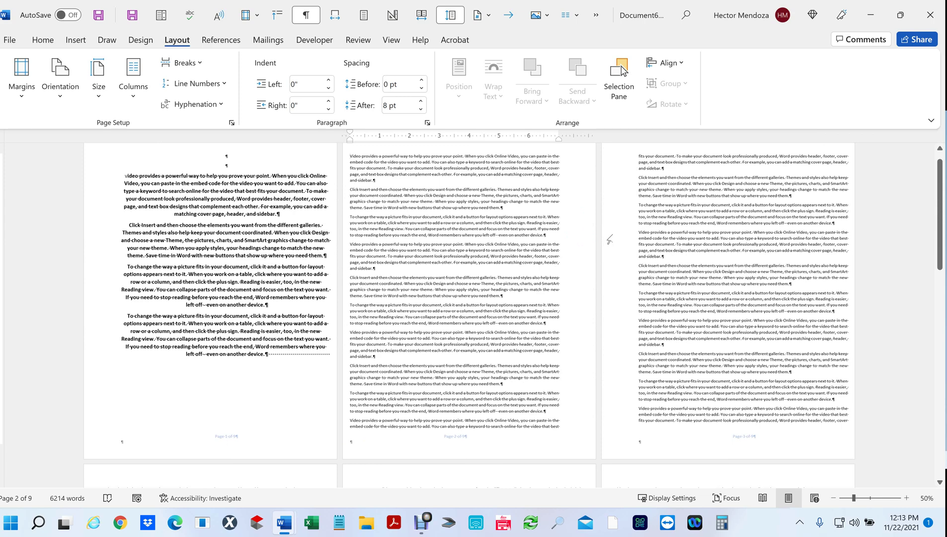
scroll(610, 239, up, 1)
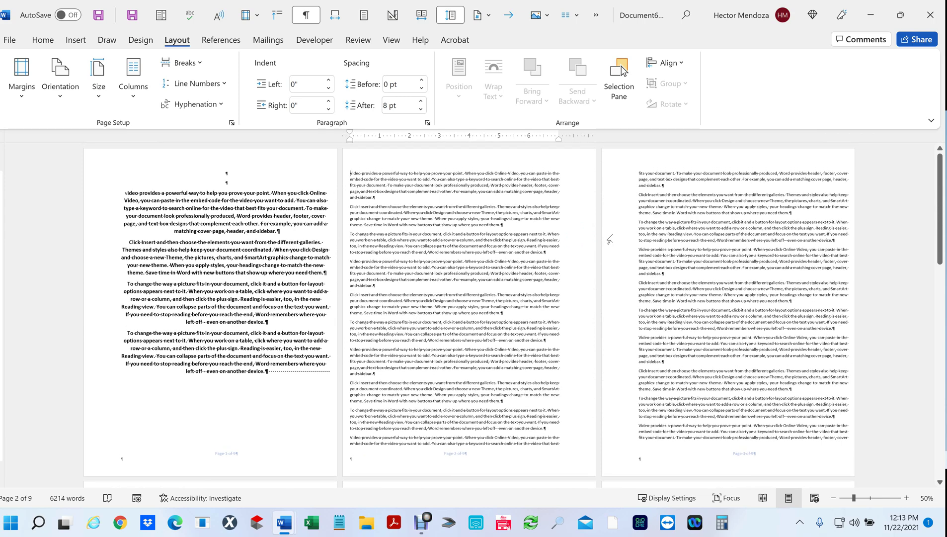
Try the 2 pages per sheet layout for multiple pages in the custom margin settings
click(23, 102)
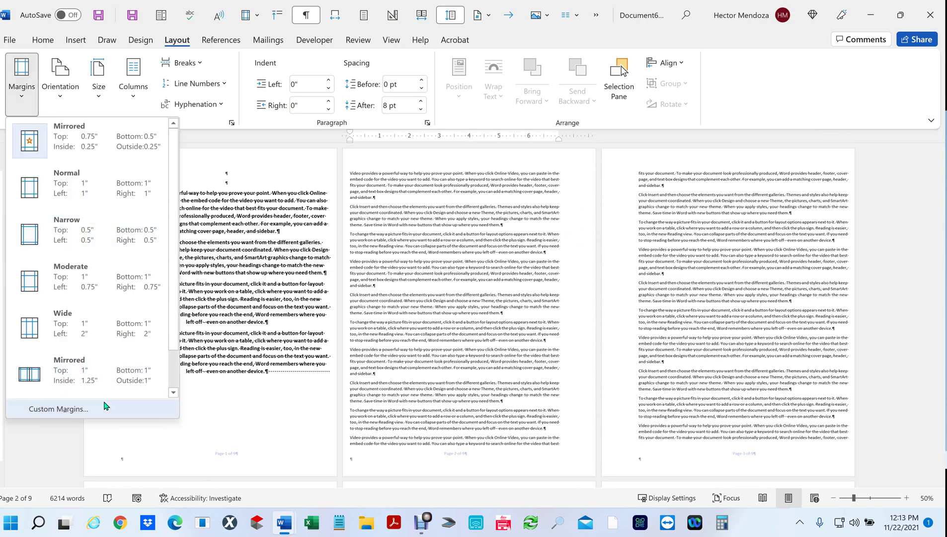
click(87, 411)
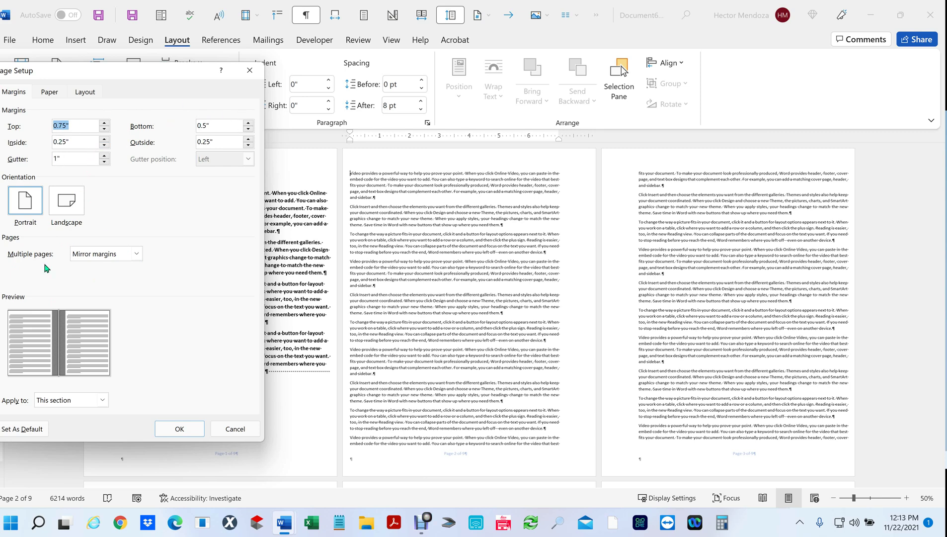
drag(114, 69, 714, 99)
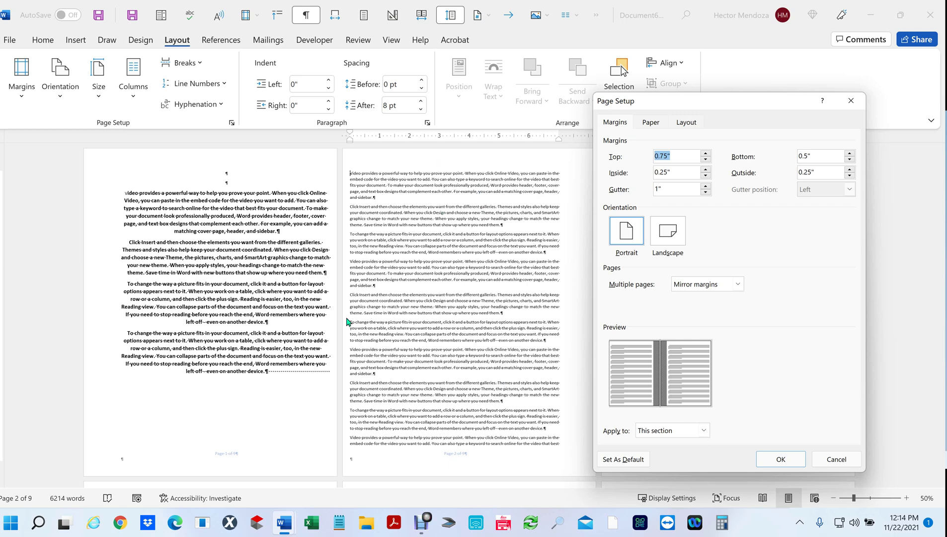
click(735, 288)
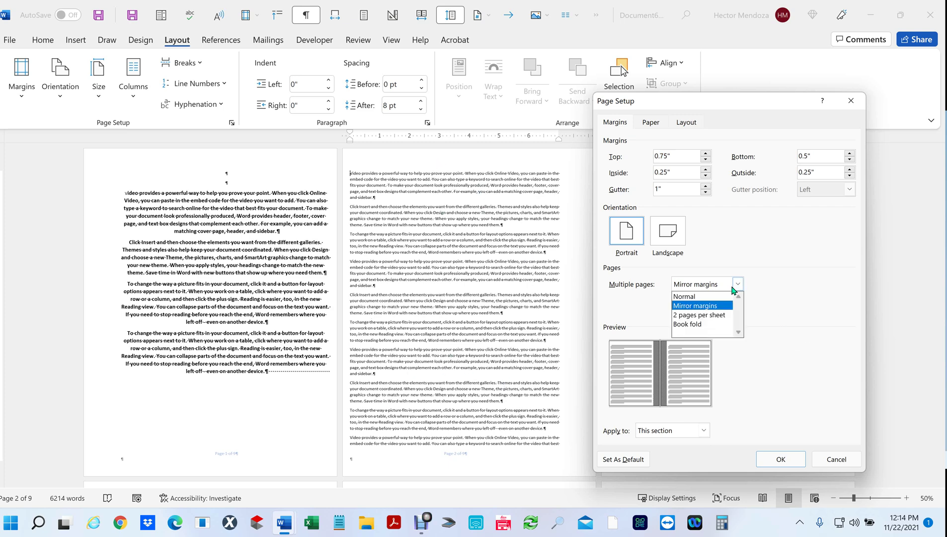
click(709, 315)
click(781, 458)
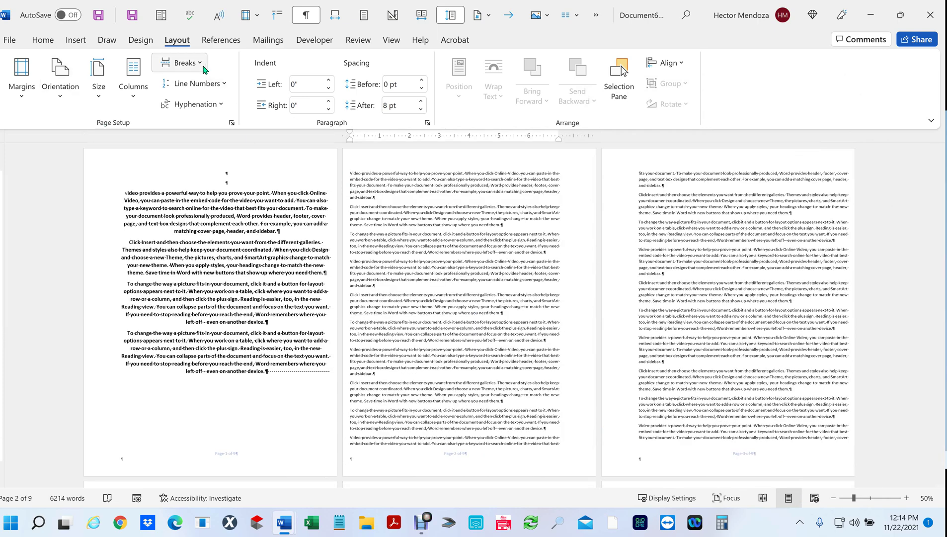
Set the multiple pages layout of the whole document to Book fold, with all sheets per booklet, in the custom margin settings
click(22, 107)
click(80, 409)
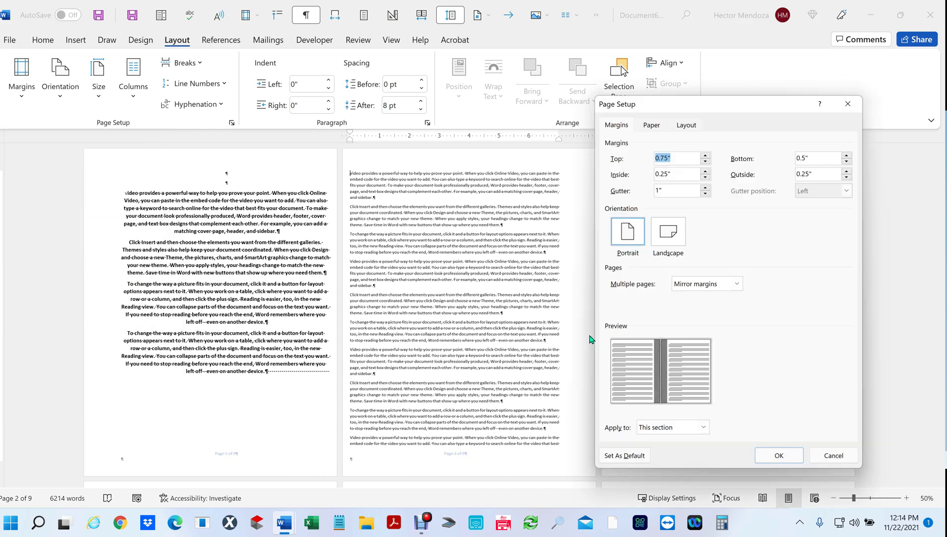
click(739, 285)
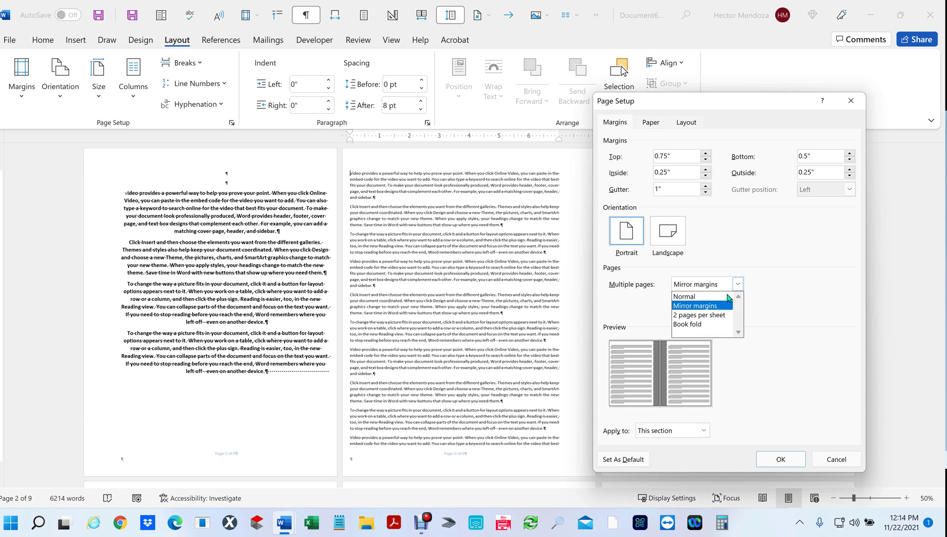
click(703, 329)
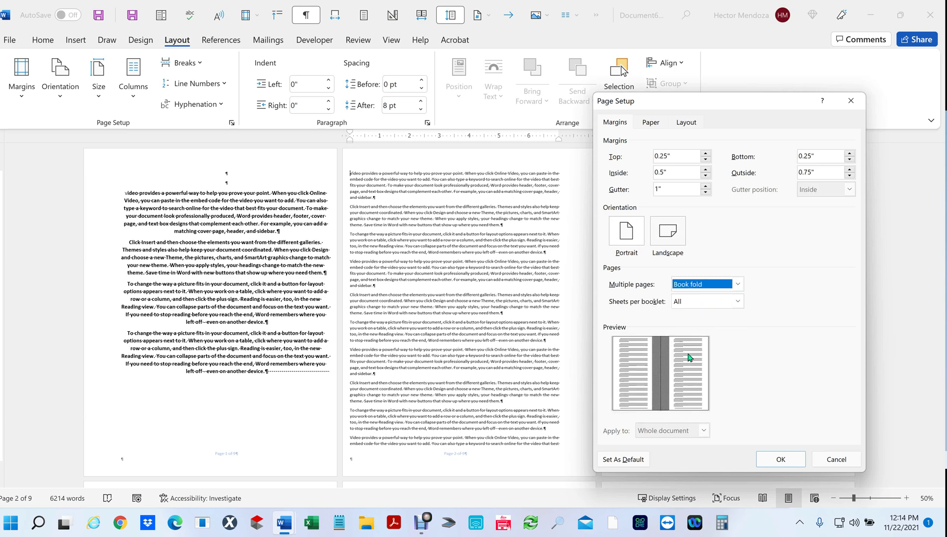
click(789, 456)
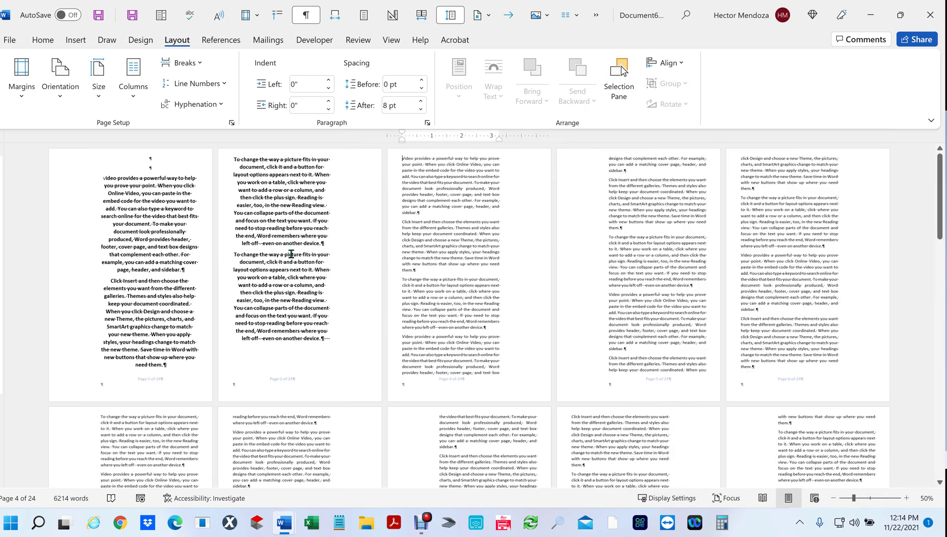
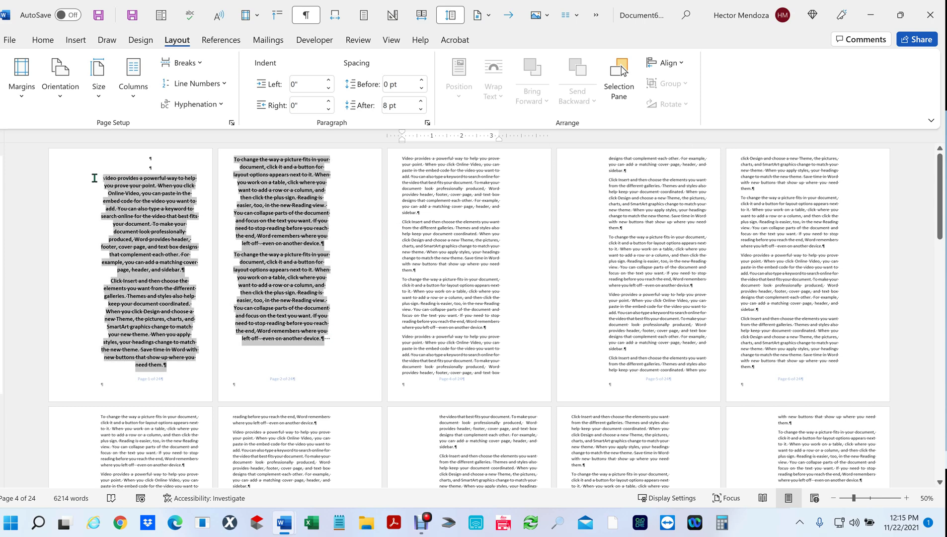
Review the orientation, paper size, column and break options available for the second section's pages
drag(403, 164, 465, 316)
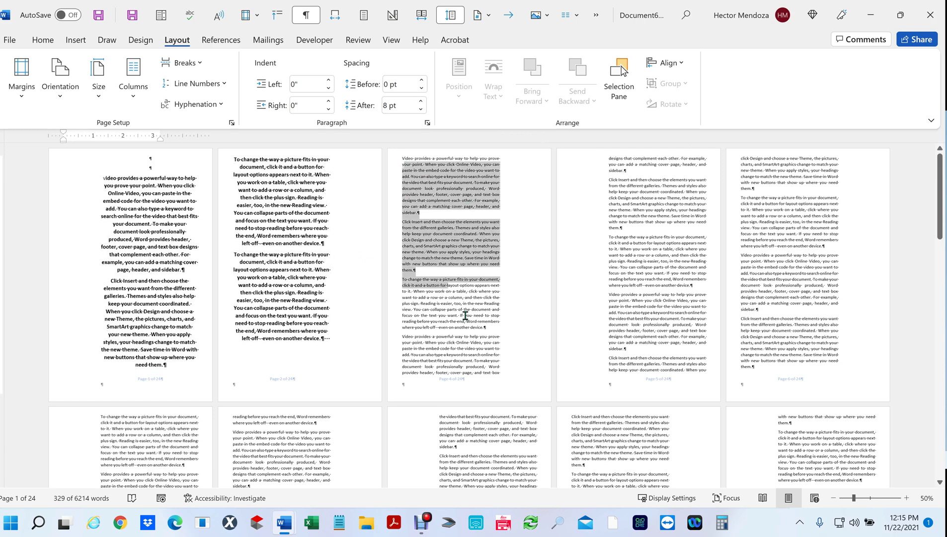
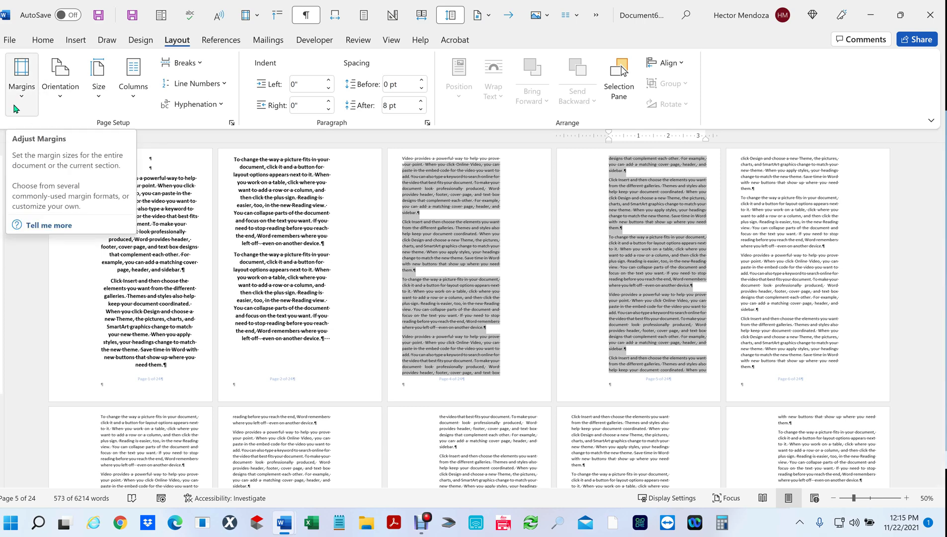
click(515, 360)
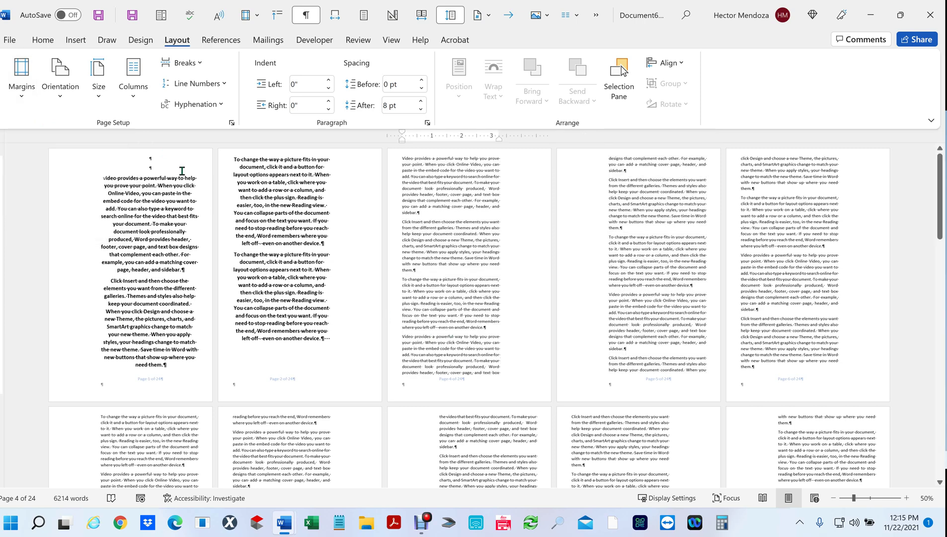
click(63, 92)
click(99, 70)
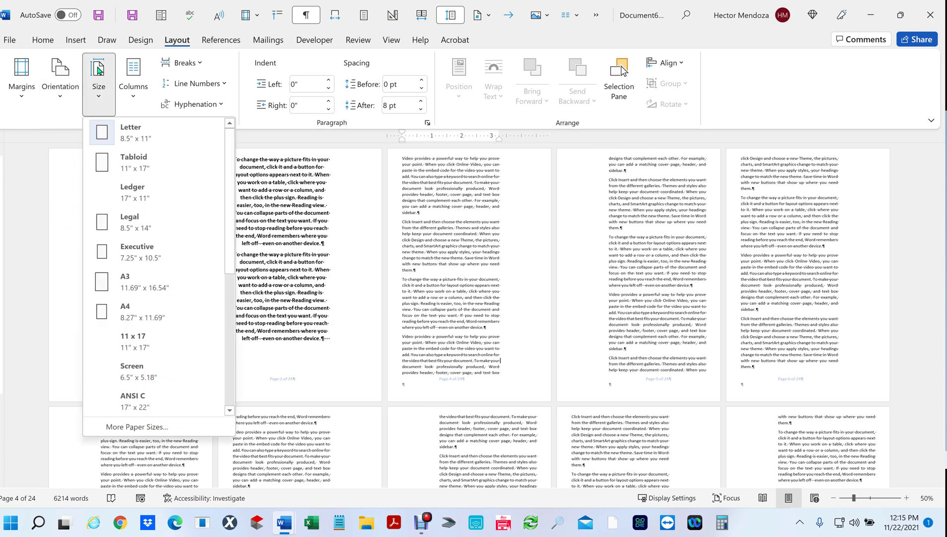
click(133, 70)
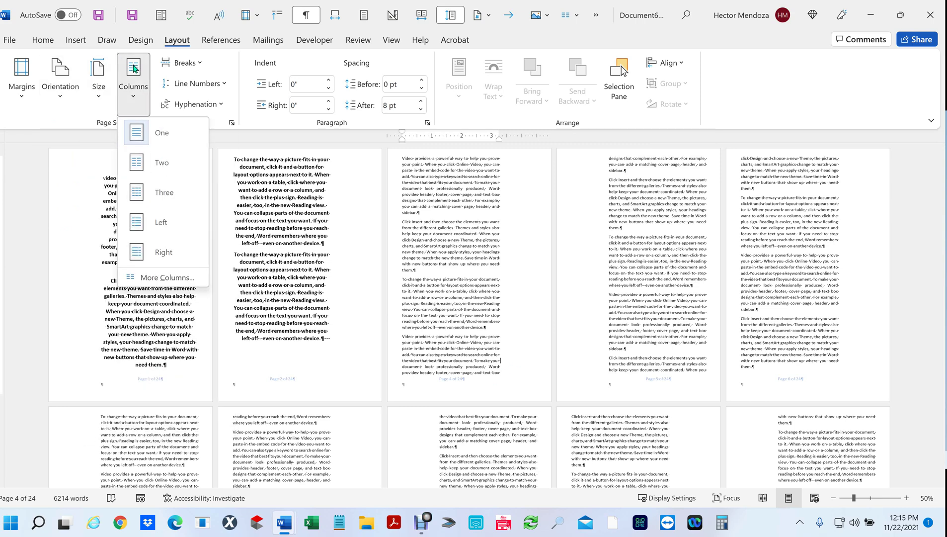
click(198, 63)
click(208, 63)
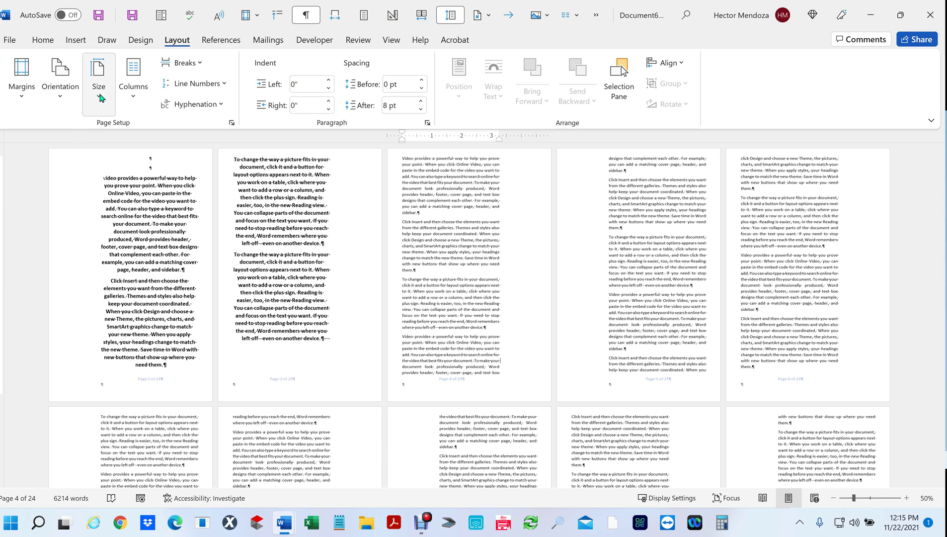
click(103, 75)
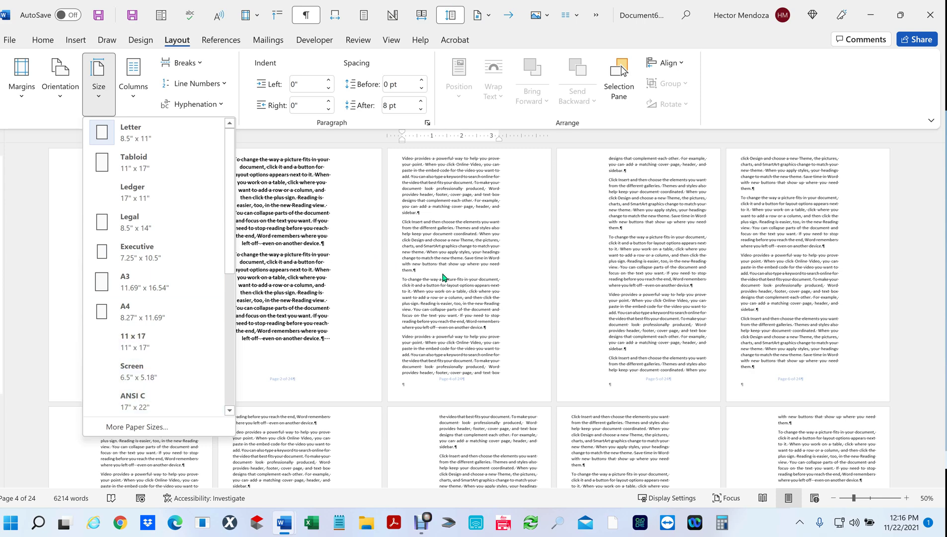
click(259, 184)
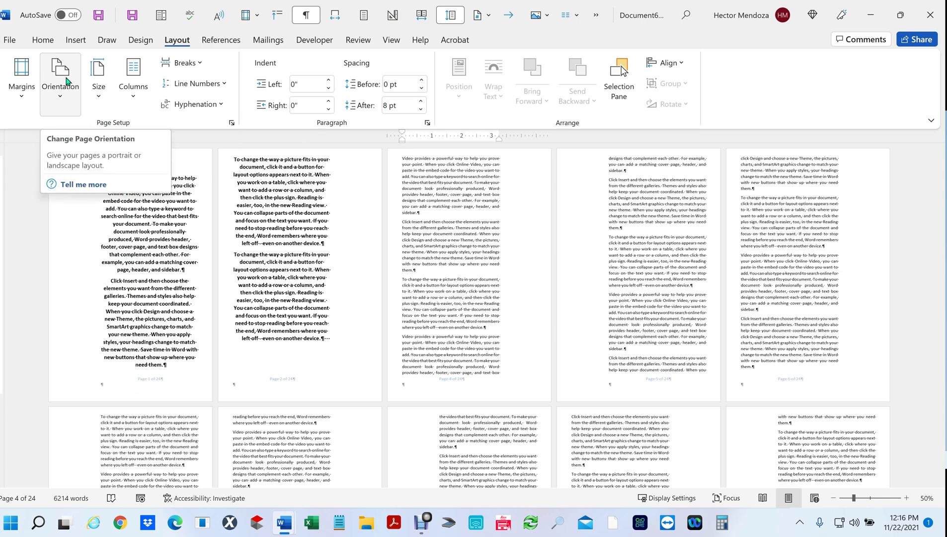